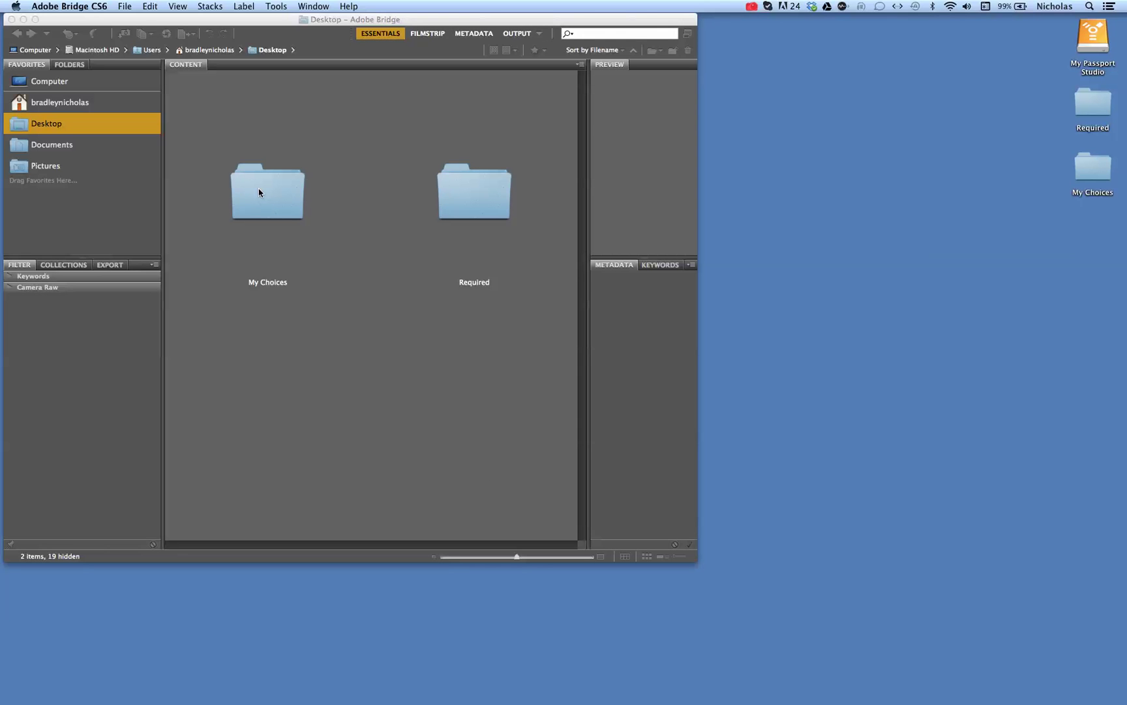
Step: Open the Required folder in Bridge, screenshot the desktop, and preview the new PNG
{"action": "double_click", "coordinate": [481, 186]}
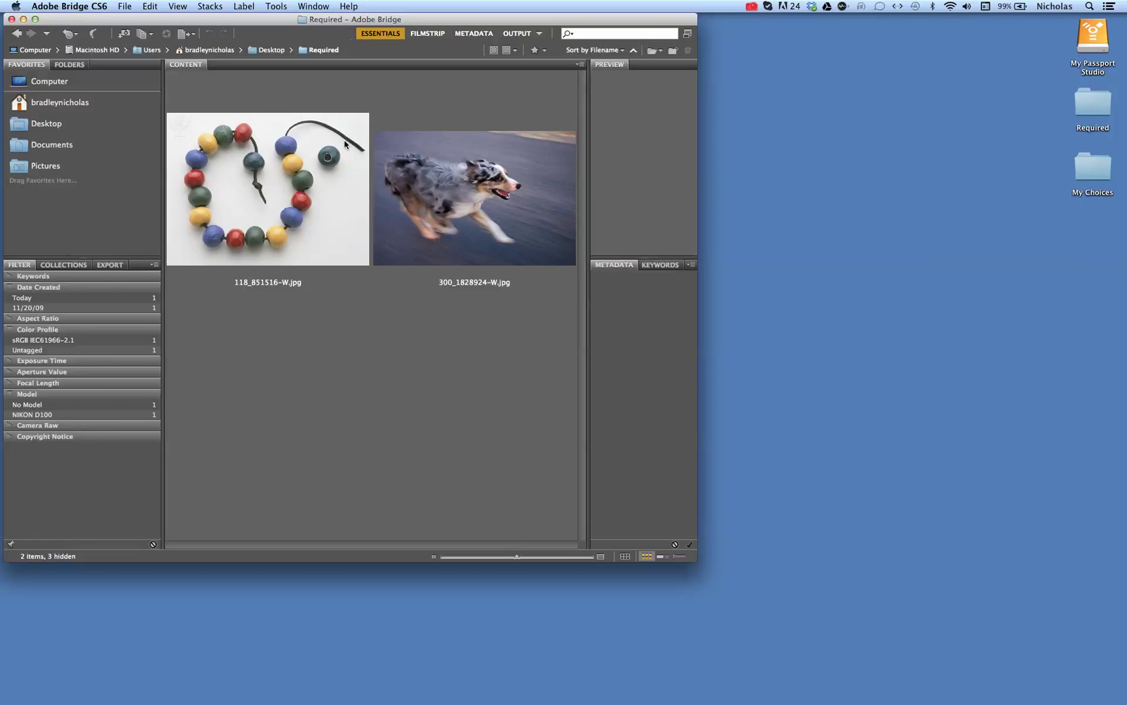
{"action": "key", "text": "super+shift+3"}
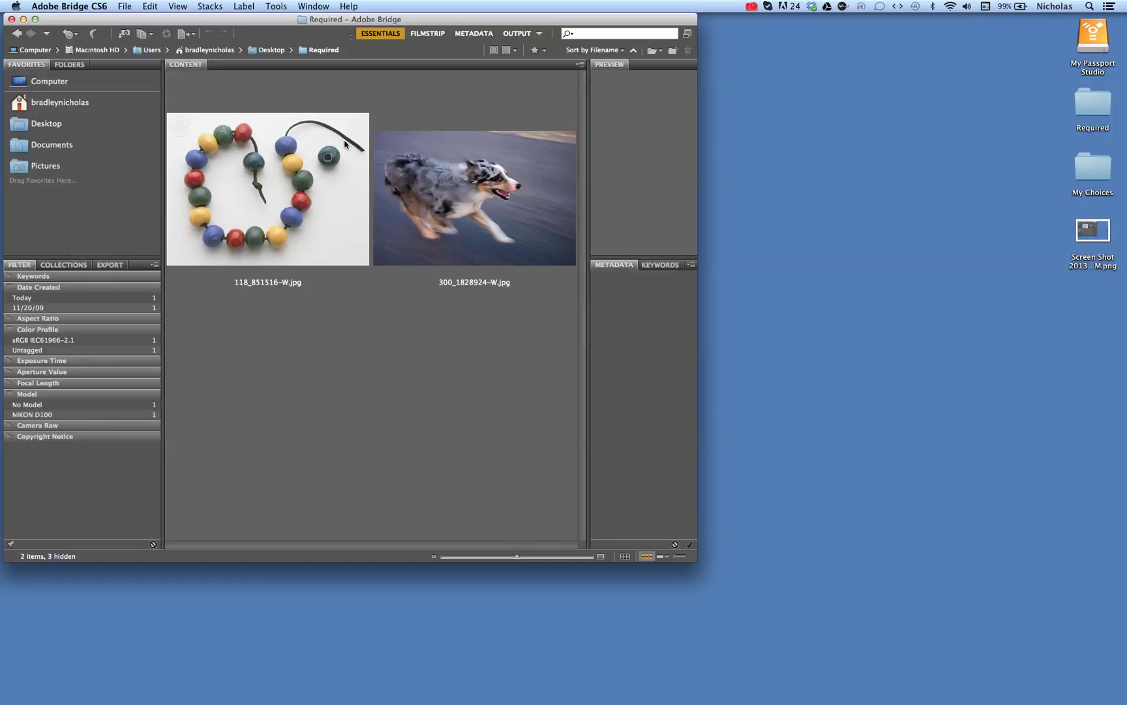
{"action": "left_click", "coordinate": [1081, 235]}
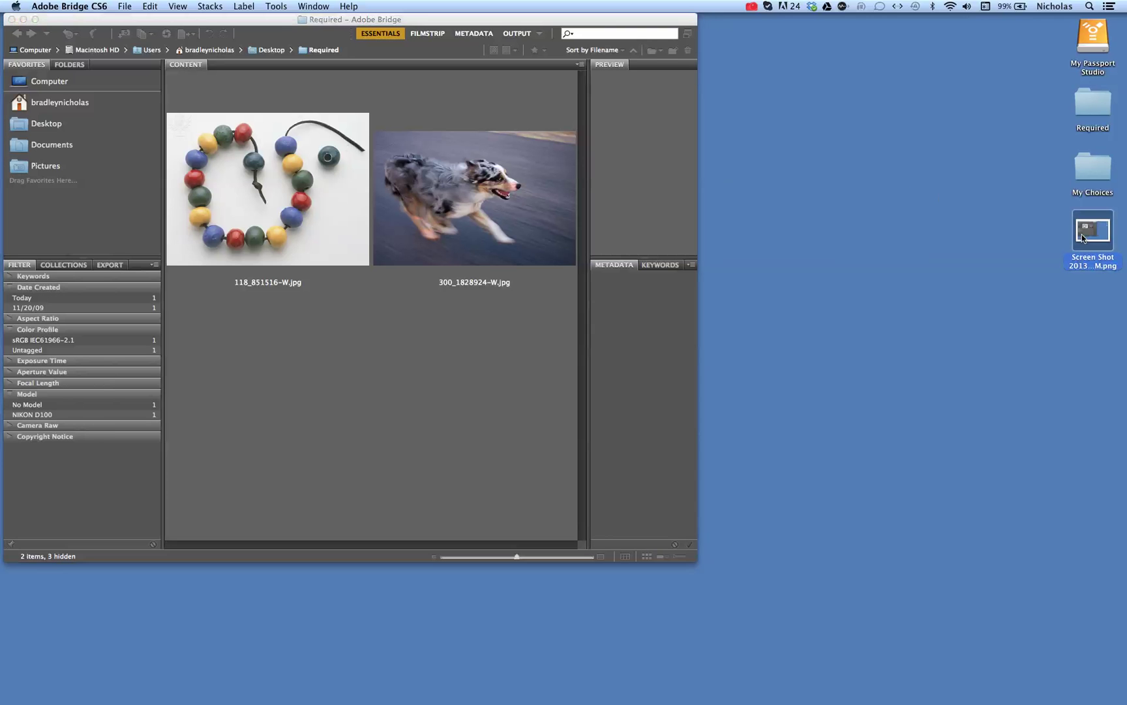
{"action": "key", "text": "space"}
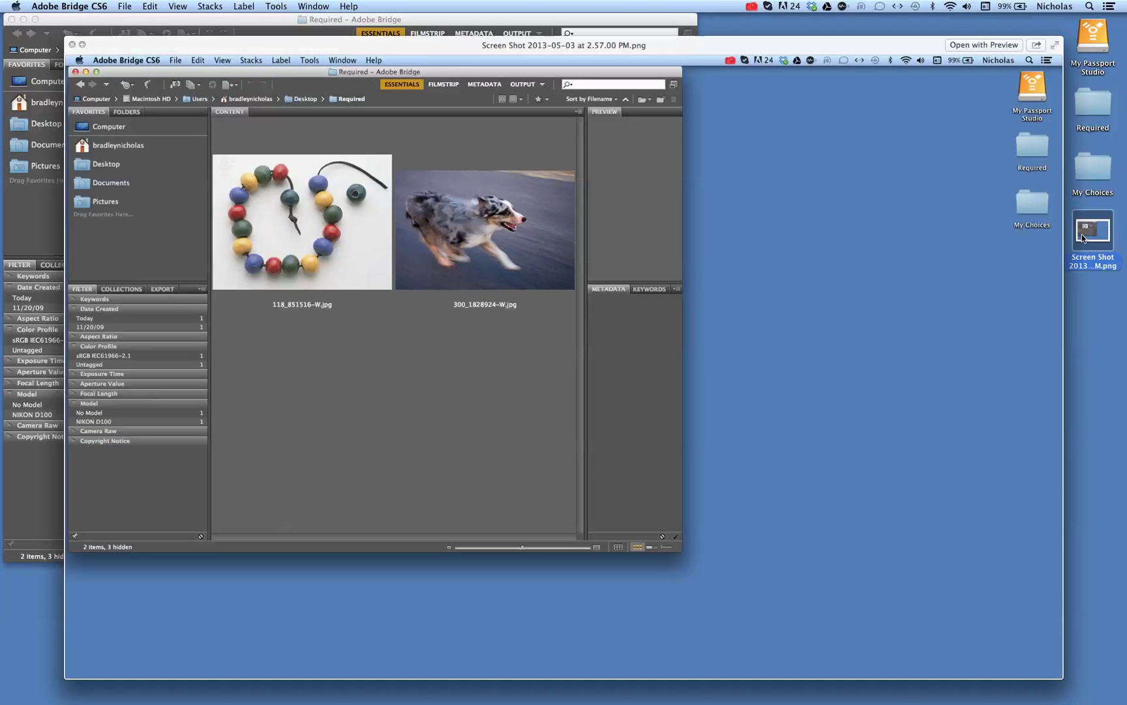
{"action": "key", "text": "space"}
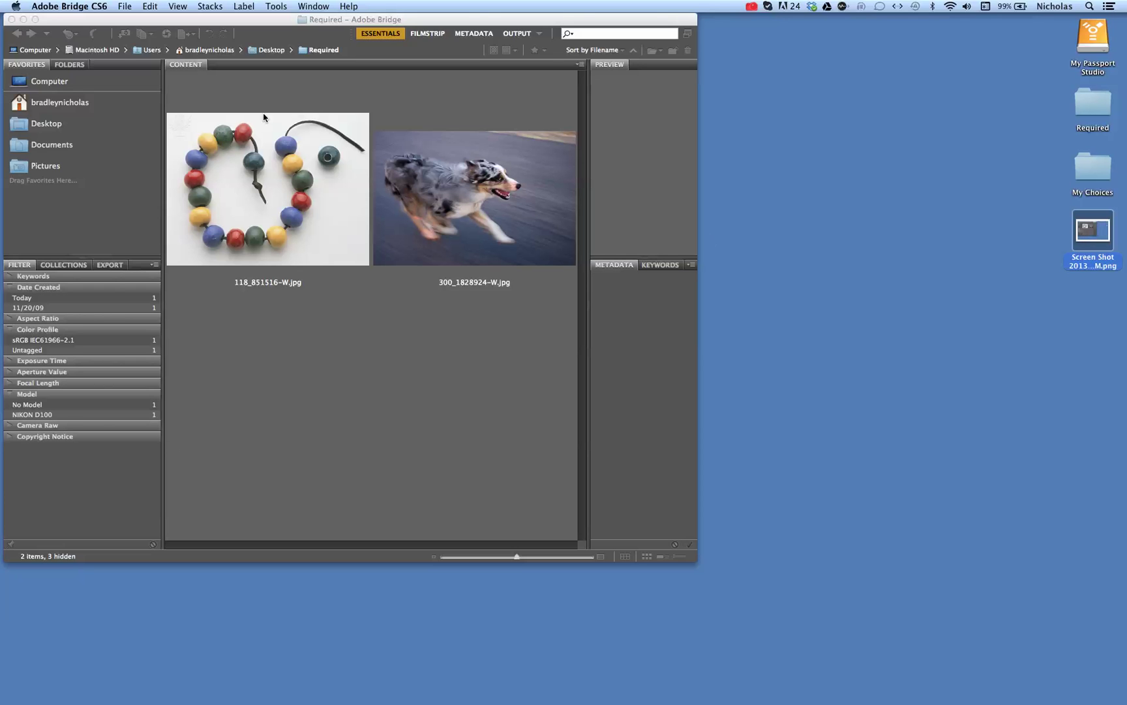
Step: Show the My Choices folder in Bridge for a screenshot, then return to the Required folder
{"action": "left_click", "coordinate": [16, 34]}
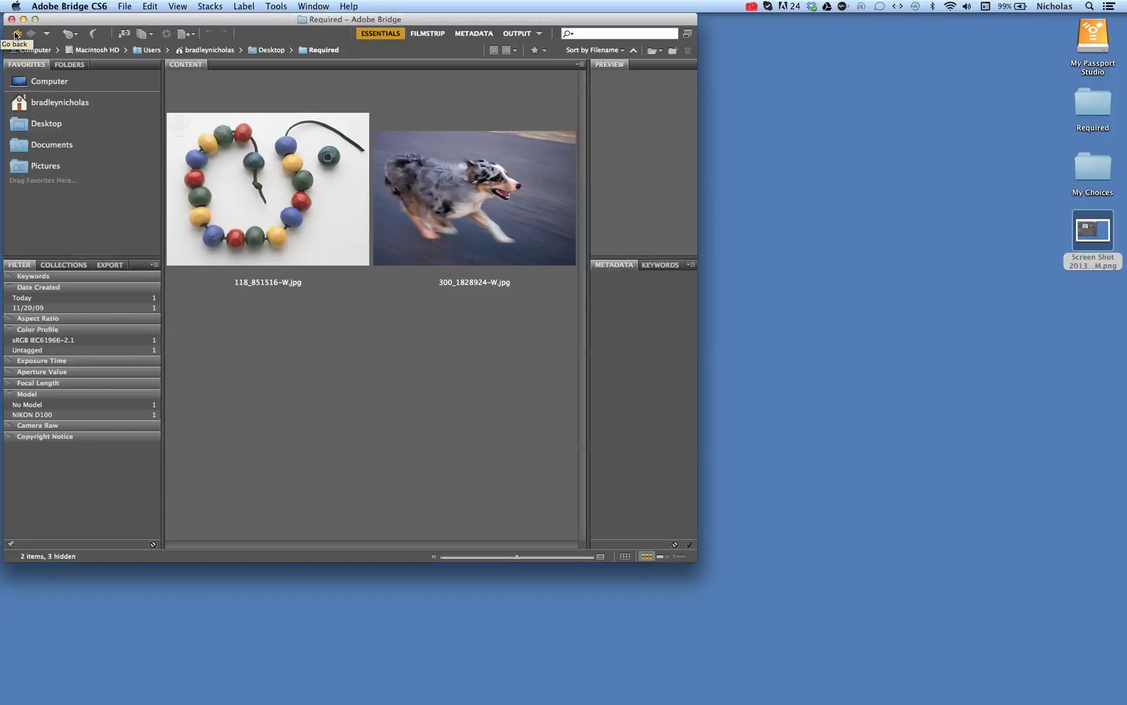
{"action": "left_click", "coordinate": [16, 34]}
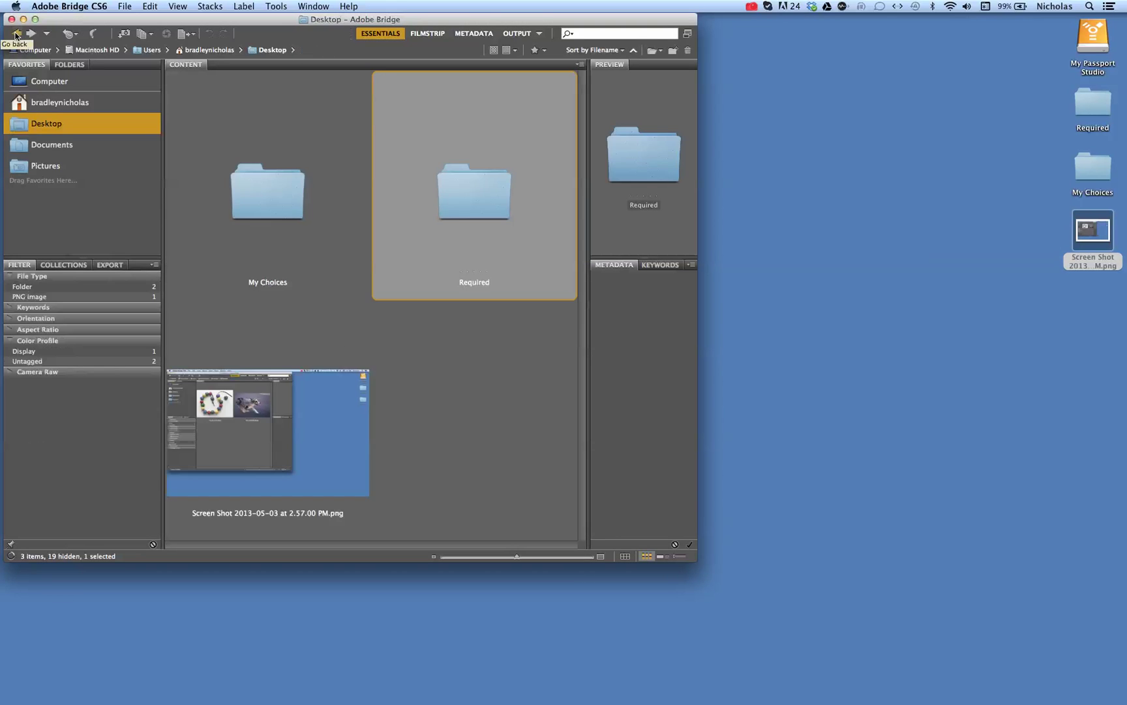
{"action": "double_click", "coordinate": [264, 205]}
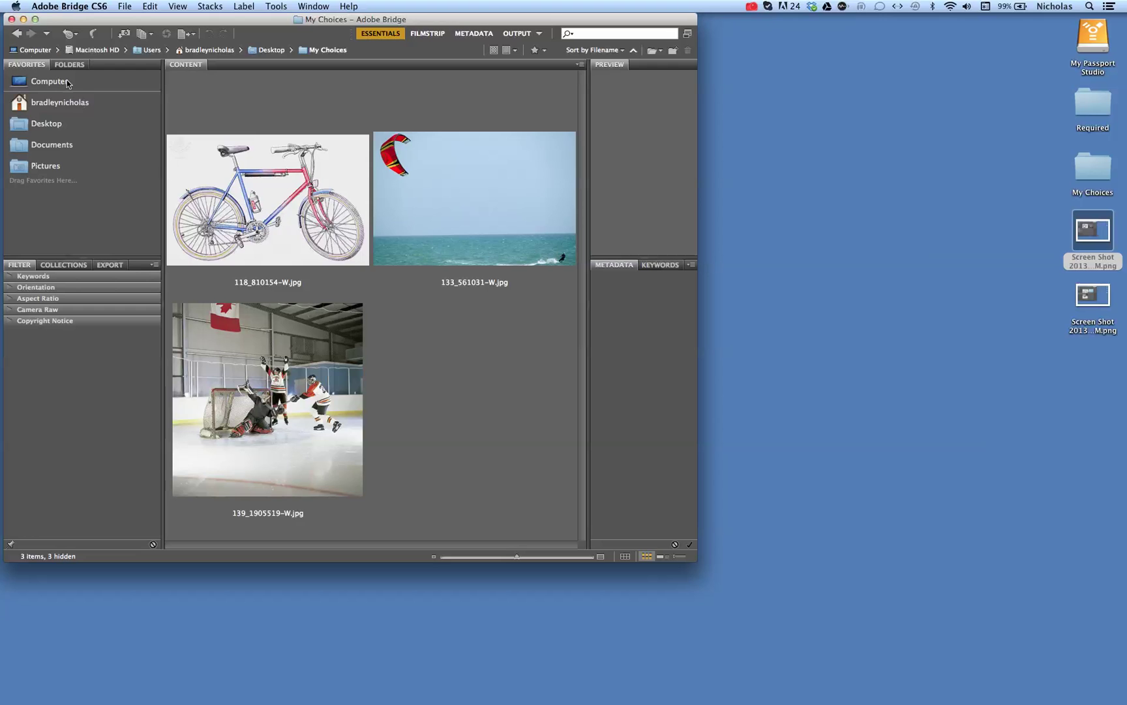
{"action": "left_click", "coordinate": [16, 33]}
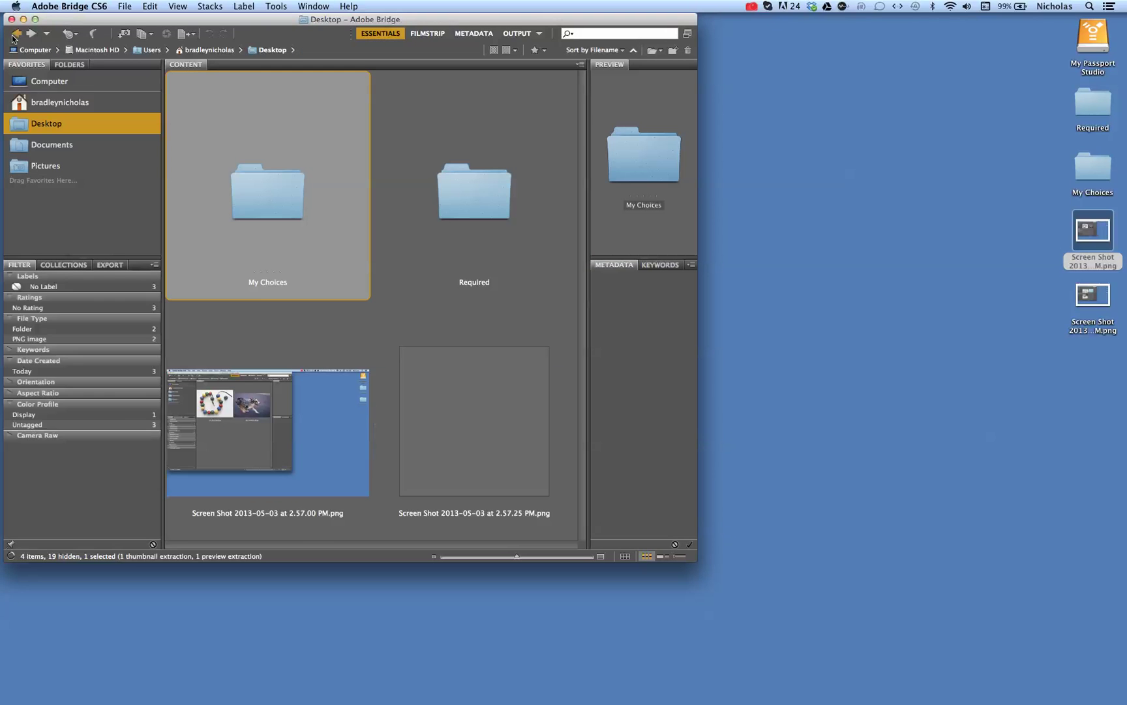
{"action": "double_click", "coordinate": [455, 188]}
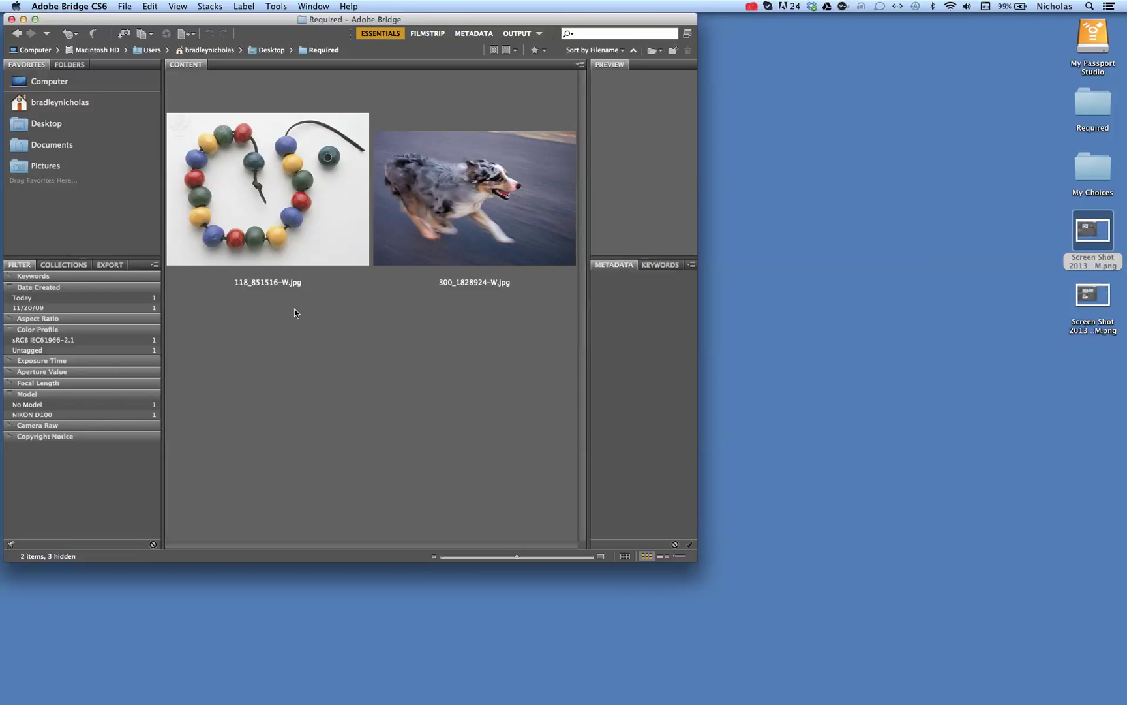
Step: Launch Photoshop and create a 1440×900 transparent document from the Screenshot preset
{"action": "mouse_move", "coordinate": [588, 703]}
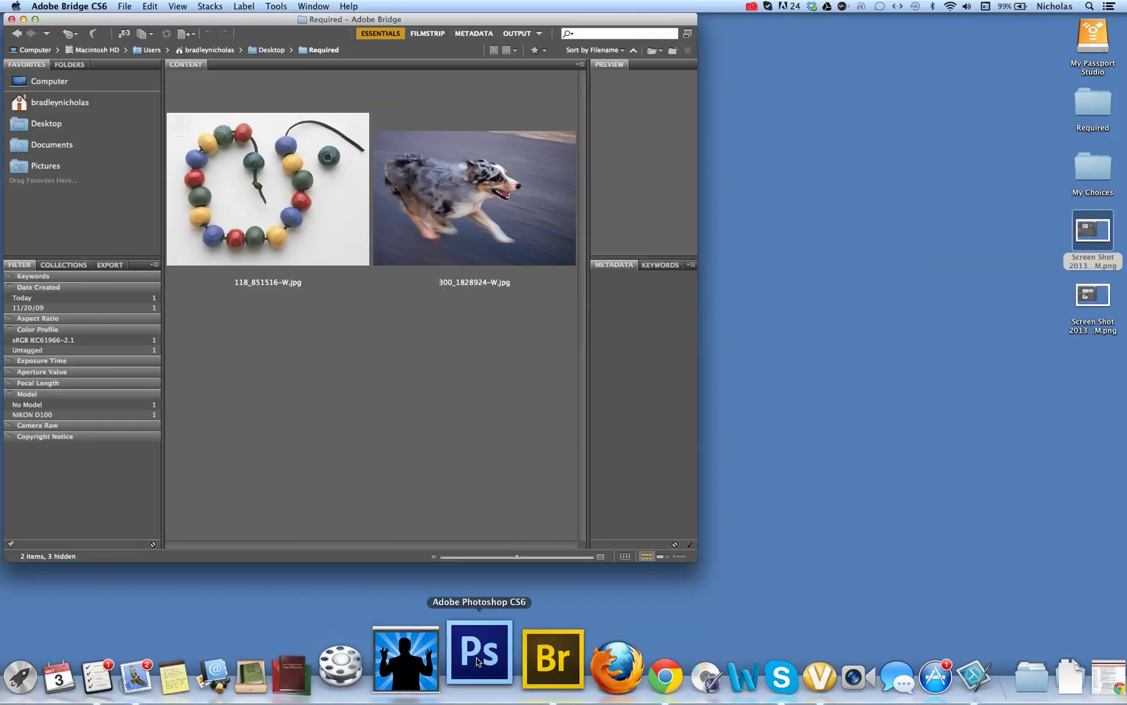
{"action": "left_click", "coordinate": [477, 660]}
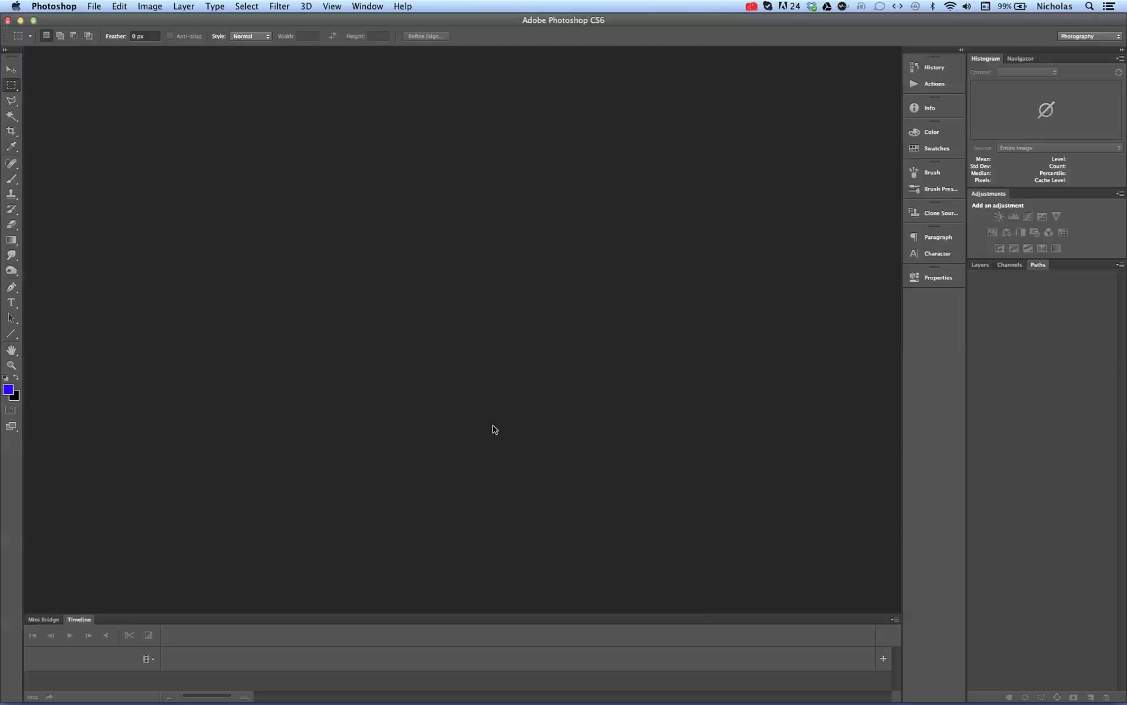
{"action": "left_click", "coordinate": [95, 7]}
{"action": "left_click", "coordinate": [100, 21]}
{"action": "left_click", "coordinate": [474, 216]}
{"action": "left_click", "coordinate": [474, 216]}
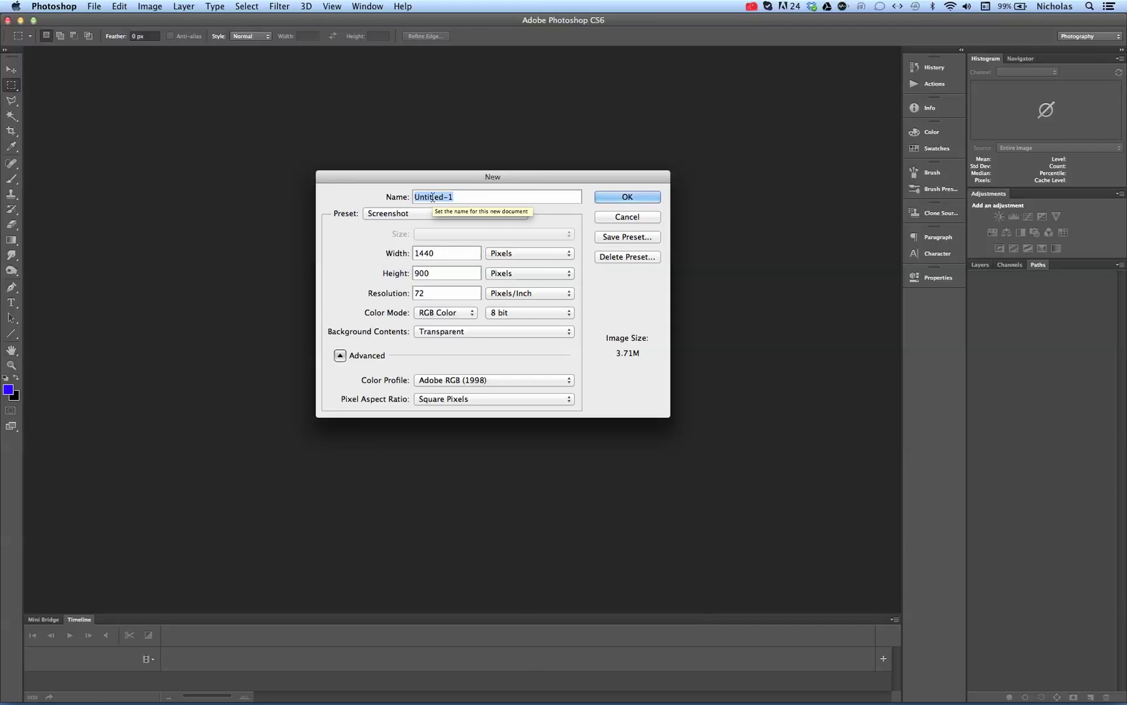
{"action": "left_click", "coordinate": [617, 203]}
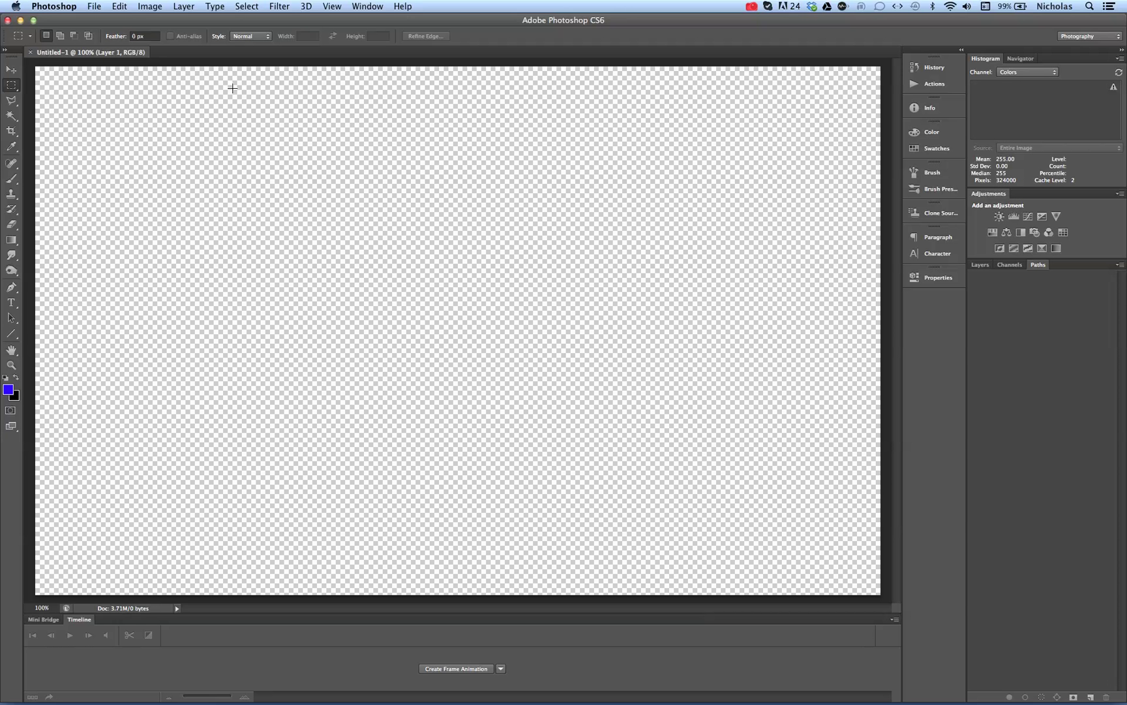
Step: Open 'Screen Shot 2013-05-03 at 2.57.00 PM.png' from the Desktop
{"action": "left_click", "coordinate": [120, 7]}
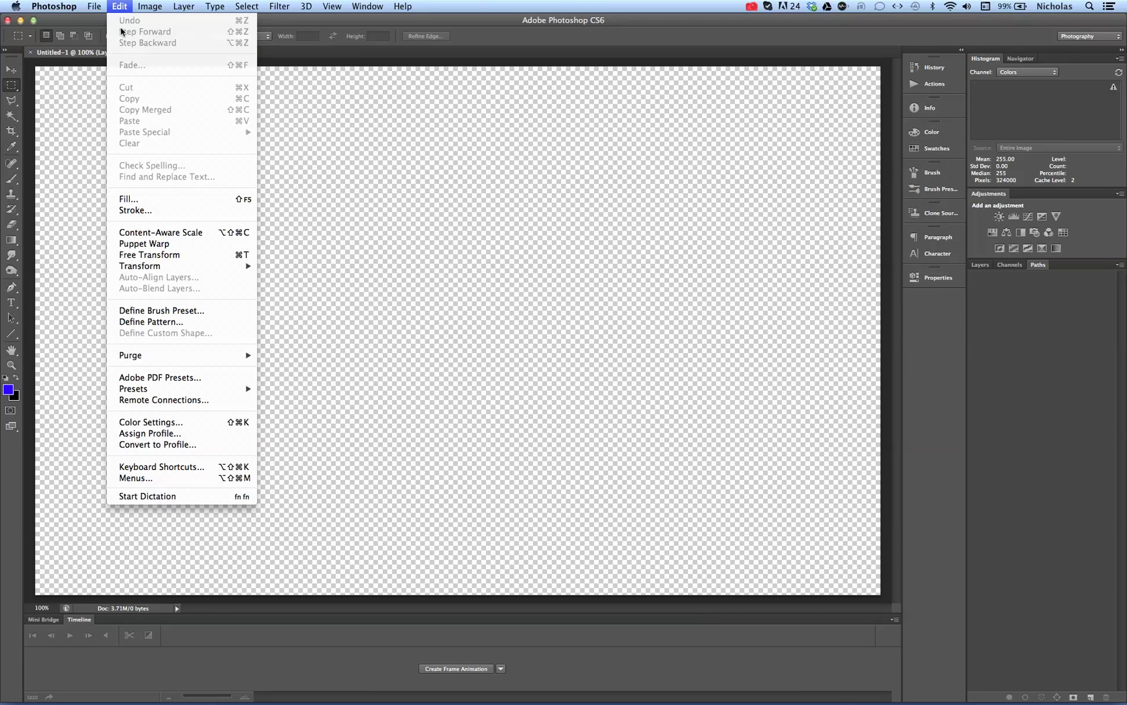
{"action": "left_click", "coordinate": [122, 8]}
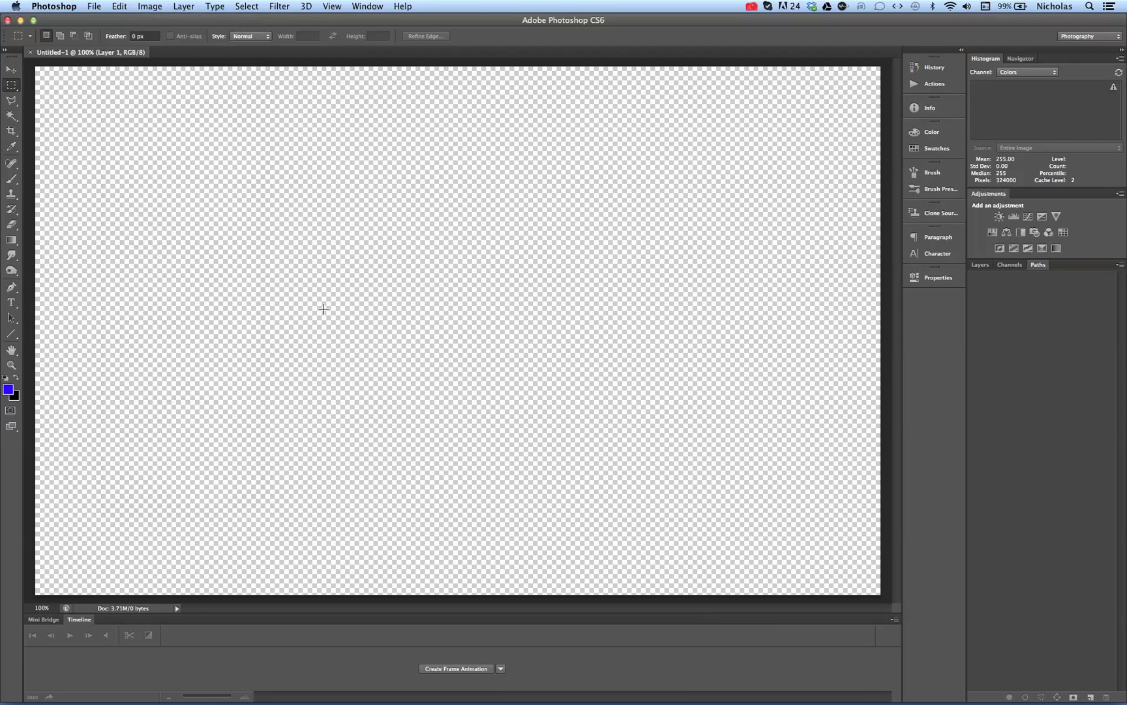
{"action": "left_click", "coordinate": [95, 8]}
{"action": "left_click", "coordinate": [105, 32]}
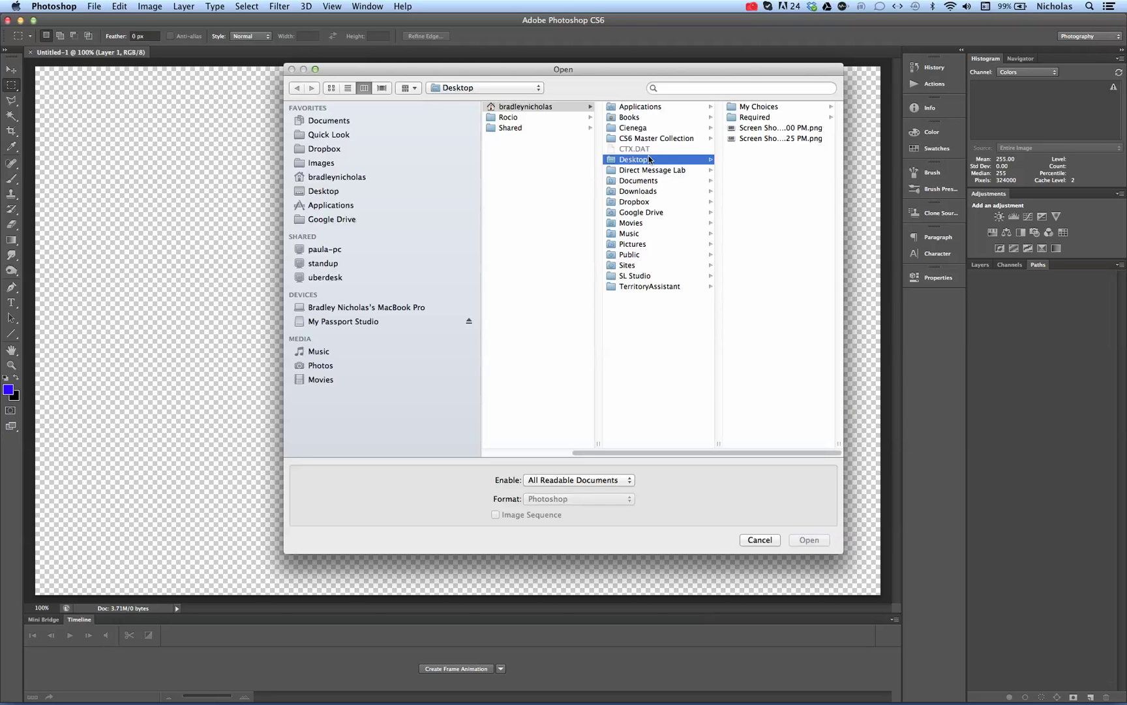
{"action": "double_click", "coordinate": [748, 128]}
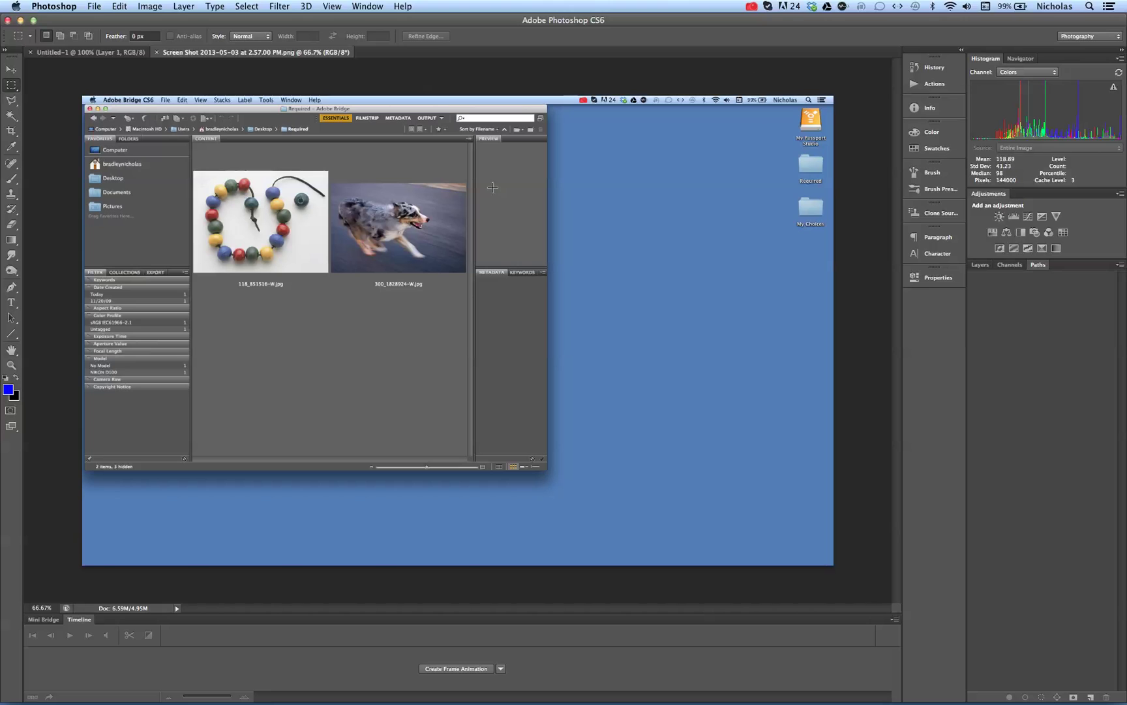
Step: Start saving the first screenshot as a new file in JPEG format
{"action": "left_click", "coordinate": [97, 7]}
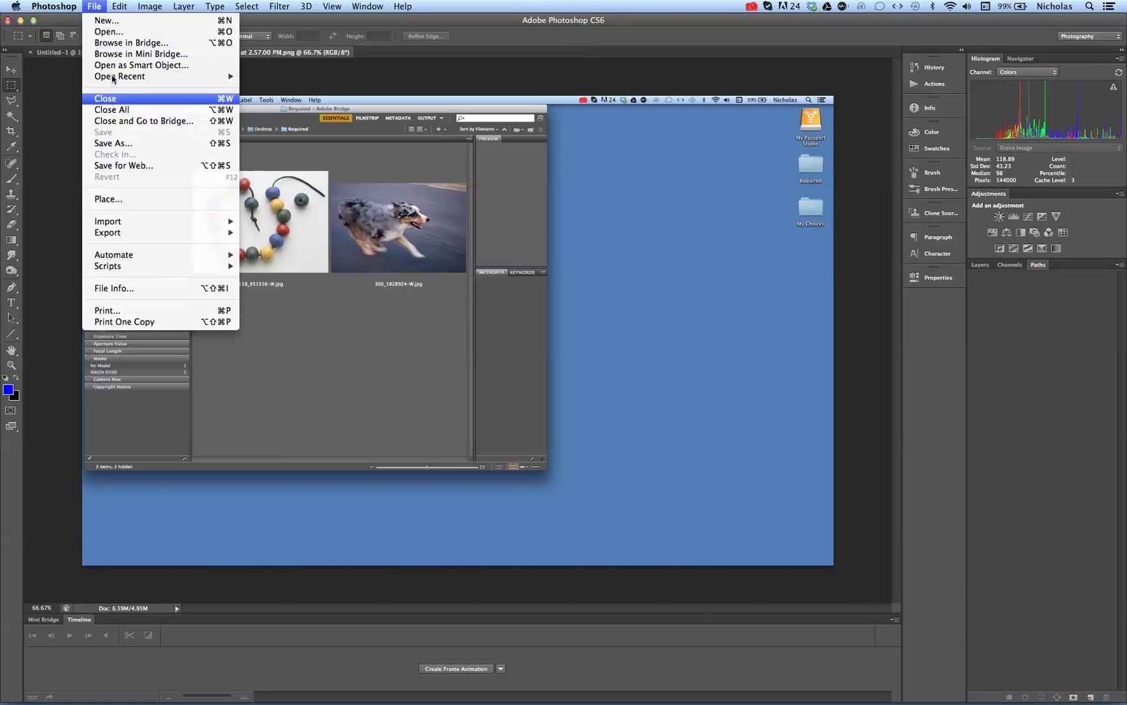
{"action": "left_click", "coordinate": [98, 143]}
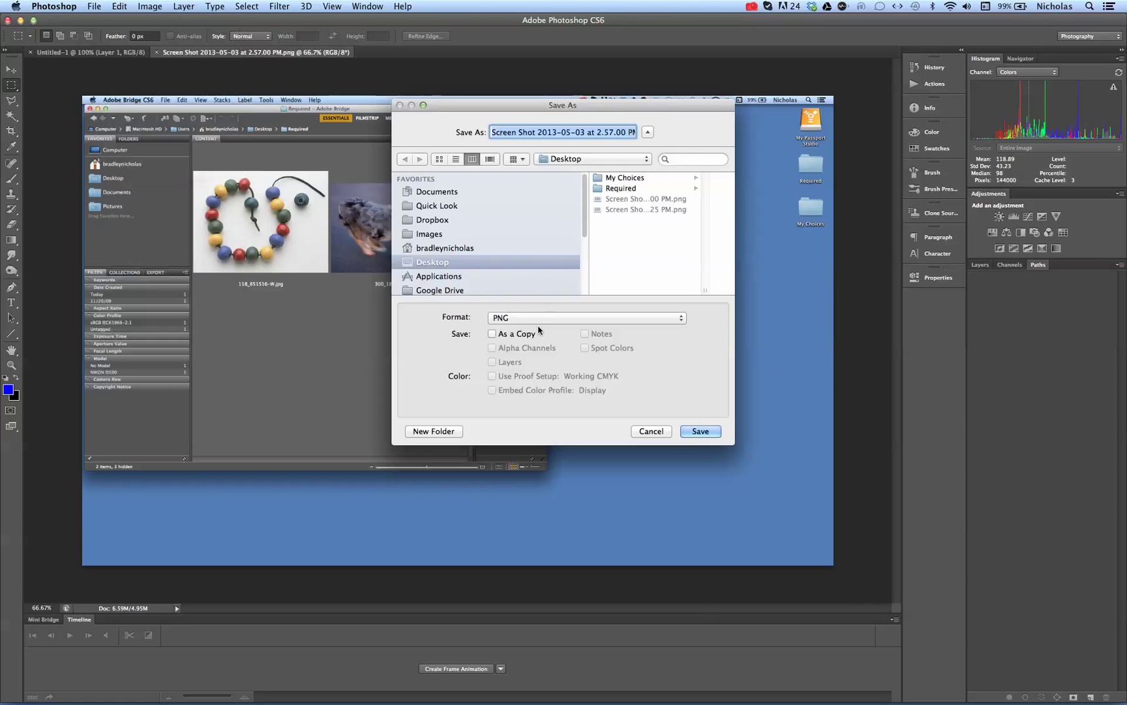
{"action": "left_click", "coordinate": [541, 318]}
{"action": "left_click", "coordinate": [511, 222]}
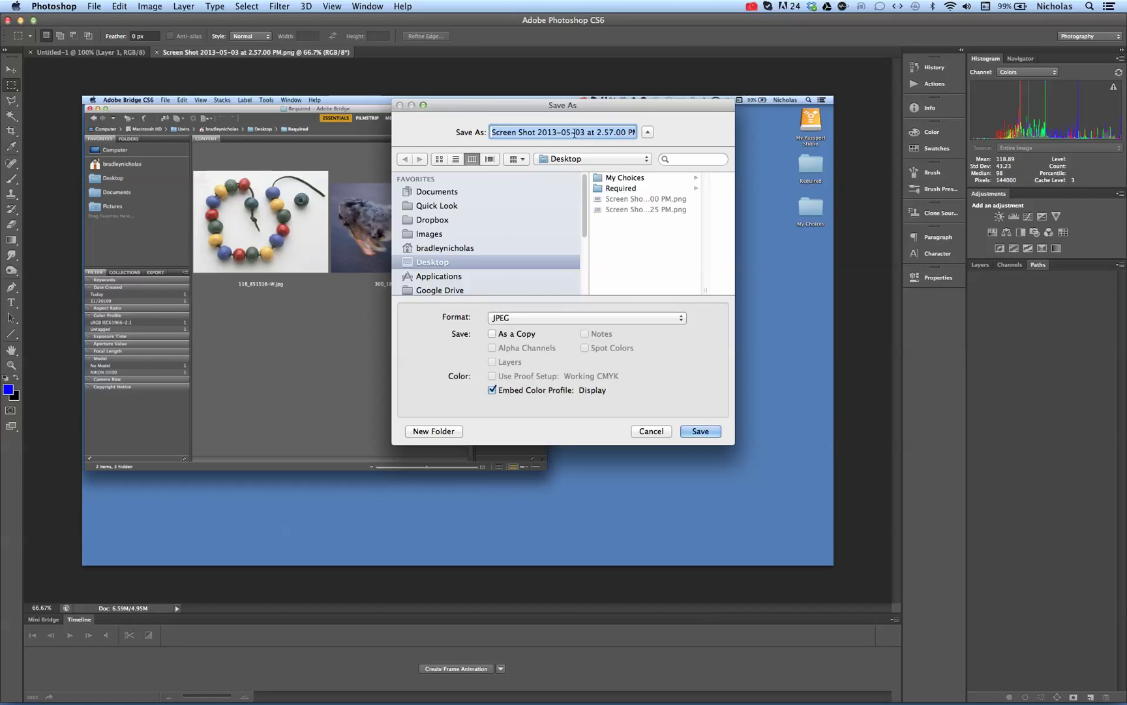
Step: Name it AI_G150_W1_A4_BR1 plus the student's last name and initial, and save the JPEG
{"action": "key", "text": "super+v"}
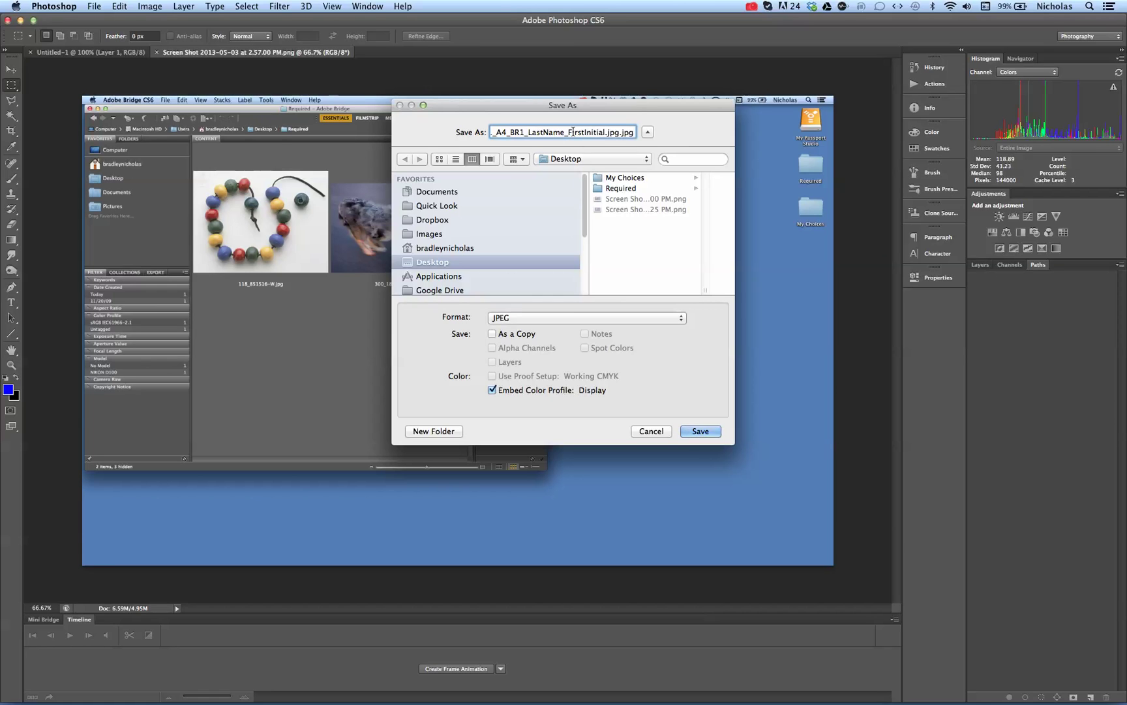
{"action": "key", "text": "Left"}
{"action": "key", "text": "Left"}
{"action": "key", "text": "Left"}
{"action": "key", "text": "Left"}
{"action": "key", "text": "BackSpace"}
{"action": "key", "text": "BackSpace"}
{"action": "key", "text": "BackSpace"}
{"action": "key", "text": "BackSpace"}
{"action": "key", "text": "BackSpace"}
{"action": "key", "text": "BackSpace"}
{"action": "key", "text": "BackSpace"}
{"action": "key", "text": "BackSpace"}
{"action": "key", "text": "BackSpace"}
{"action": "key", "text": "BackSpace"}
{"action": "key", "text": "BackSpace"}
{"action": "key", "text": "BackSpace"}
{"action": "key", "text": "BackSpace"}
{"action": "key", "text": "BackSpace"}
{"action": "key", "text": "BackSpace"}
{"action": "key", "text": "BackSpace"}
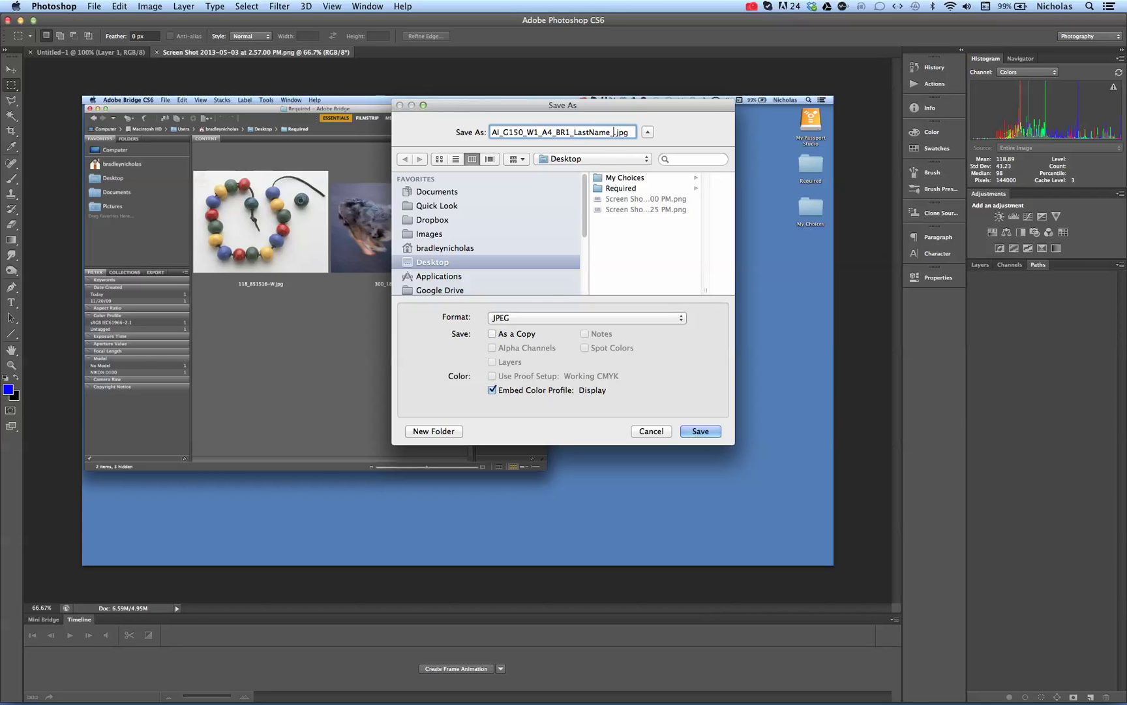
{"action": "type", "text": "B"}
{"action": "key", "text": "BackSpace"}
{"action": "key", "text": "BackSpace"}
{"action": "key", "text": "BackSpace"}
{"action": "key", "text": "BackSpace"}
{"action": "key", "text": "BackSpace"}
{"action": "key", "text": "BackSpace"}
{"action": "key", "text": "BackSpace"}
{"action": "key", "text": "BackSpace"}
{"action": "type", "text": "Nicholas"}
{"action": "left_click_drag", "start_coordinate": [500, 133], "coordinate": [603, 137]}
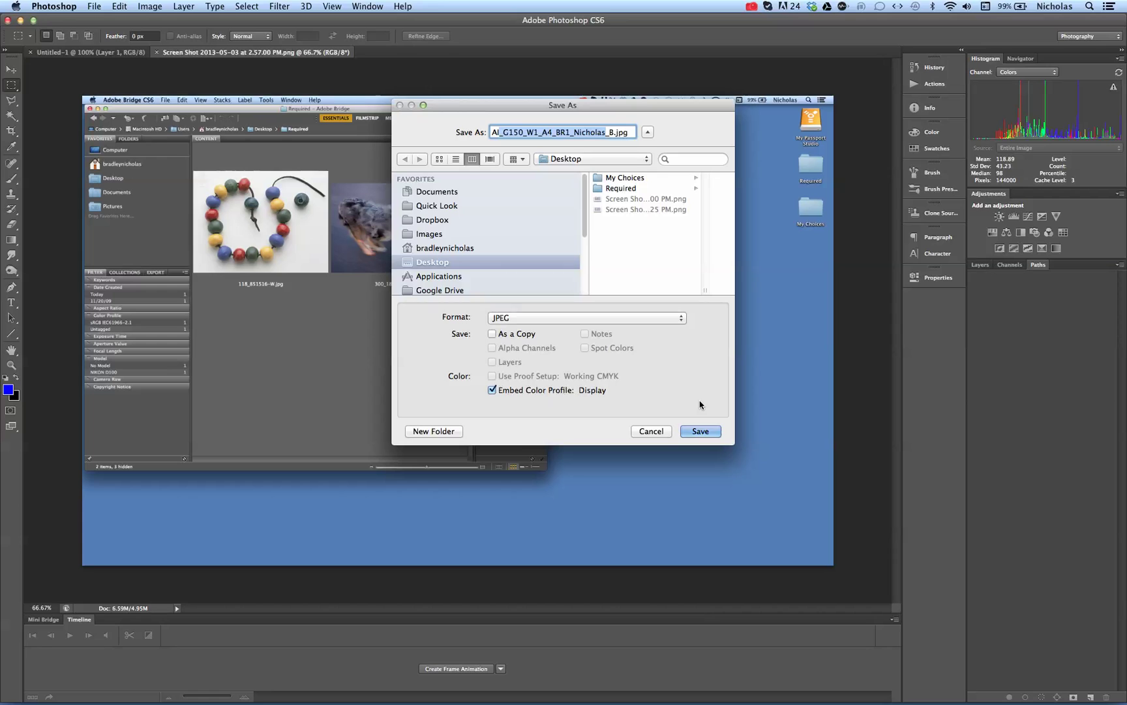
{"action": "left_click", "coordinate": [556, 132]}
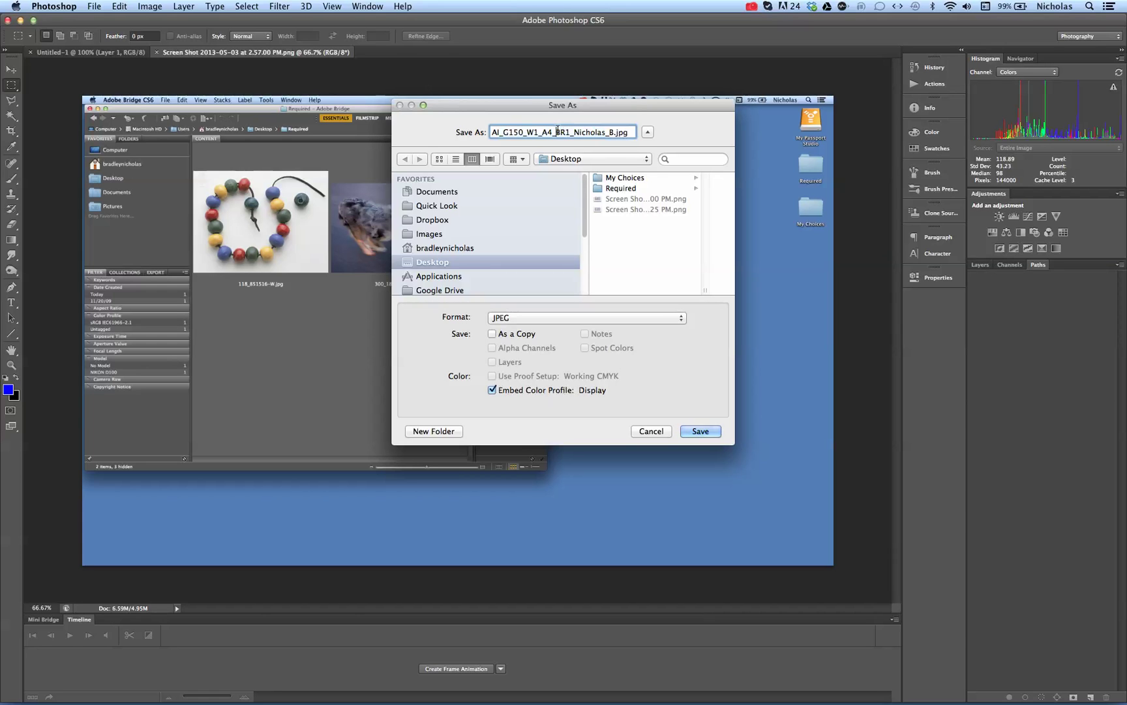
{"action": "left_click", "coordinate": [701, 431]}
{"action": "key", "text": "Return"}
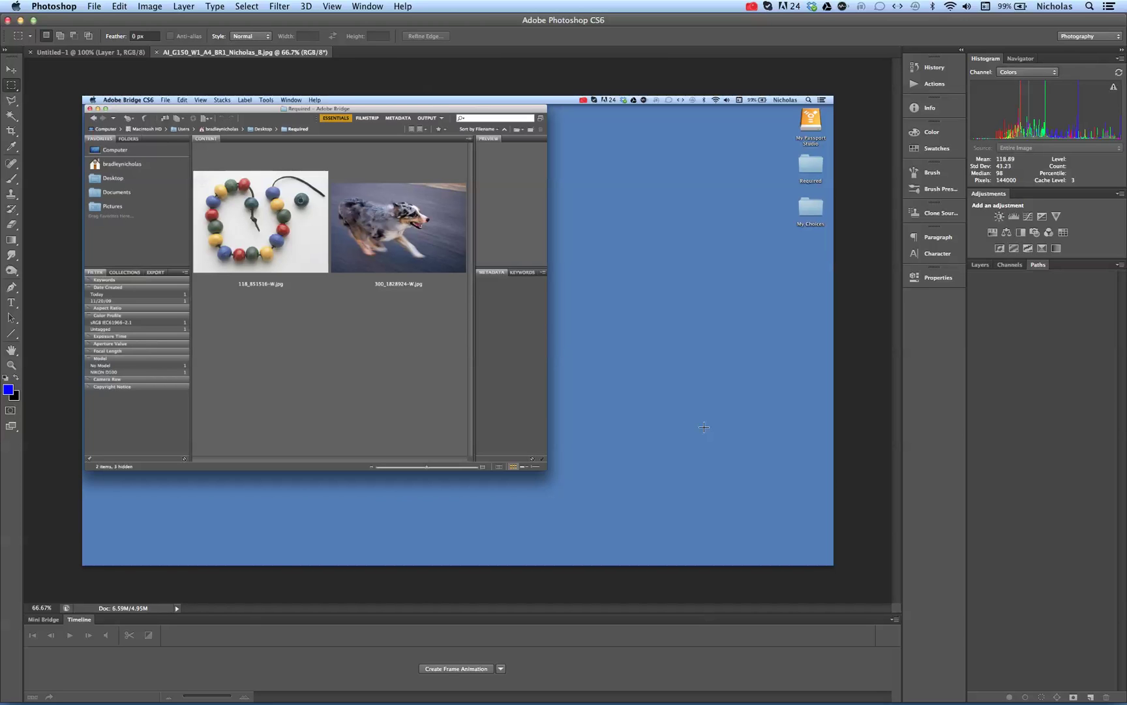
Step: Open 'Screen Shot 2013-05-03 at 2.57.25 PM.png' from the Desktop with Cmd+O
{"action": "key", "text": "super+o"}
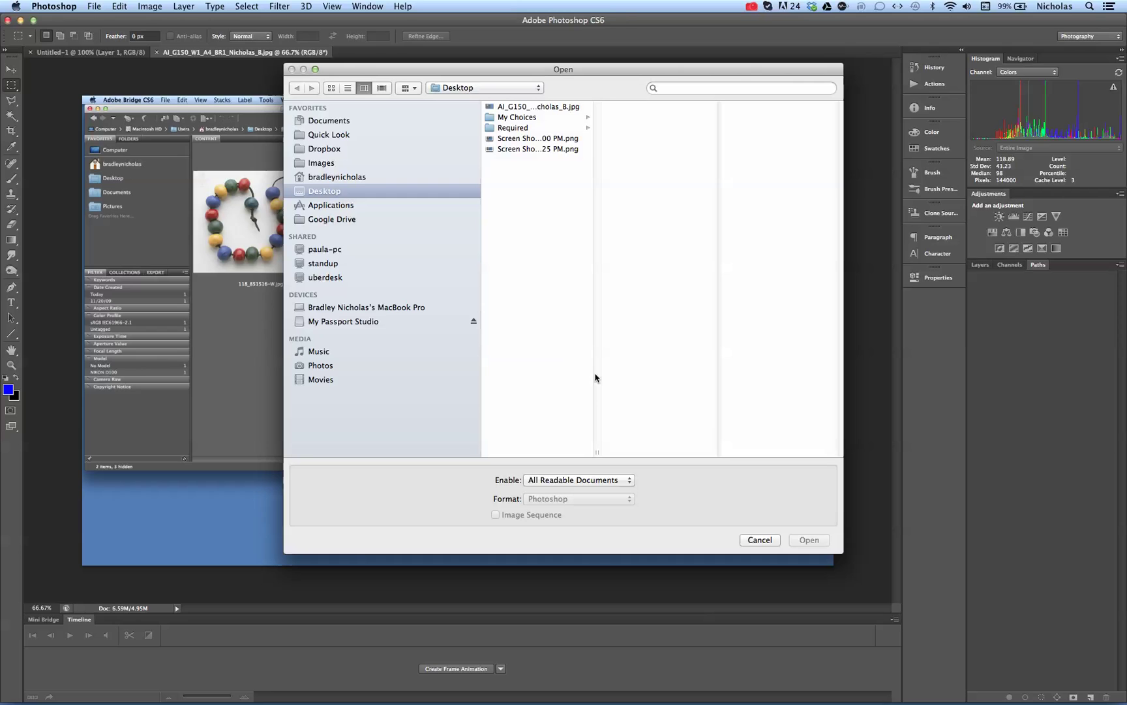
{"action": "left_click", "coordinate": [519, 151]}
{"action": "double_click", "coordinate": [519, 152]}
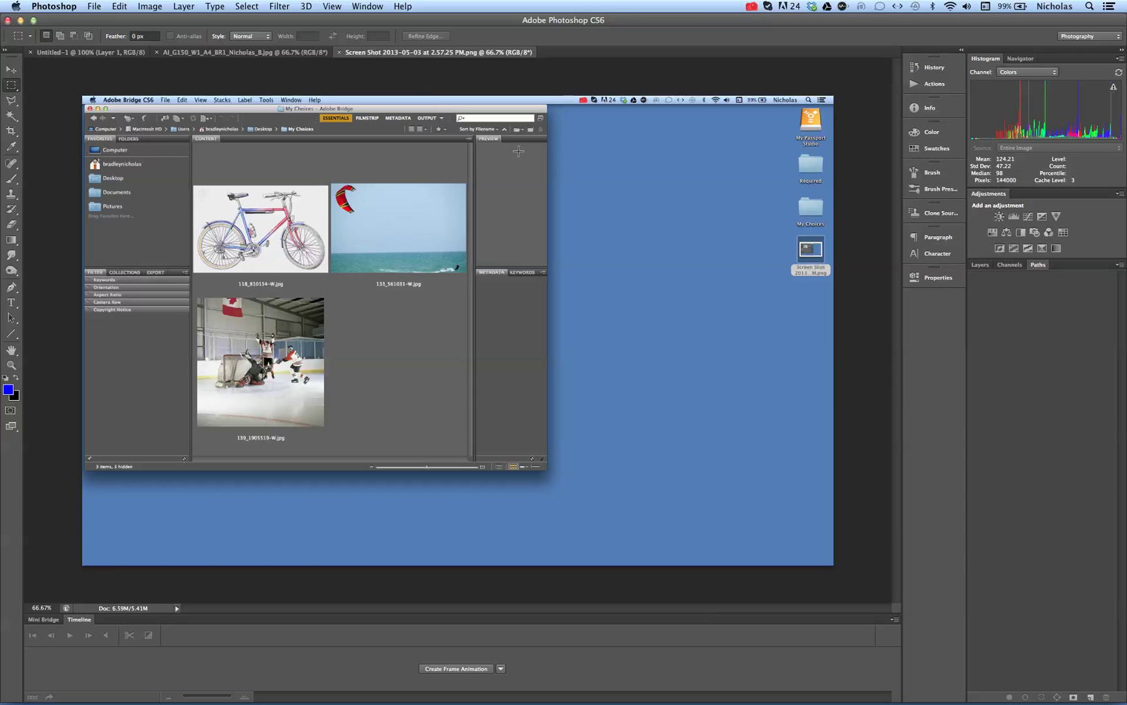
Step: Switch to Bridge and go from Desktop into My Choices to view its three images
{"action": "key", "text": "super+Tab"}
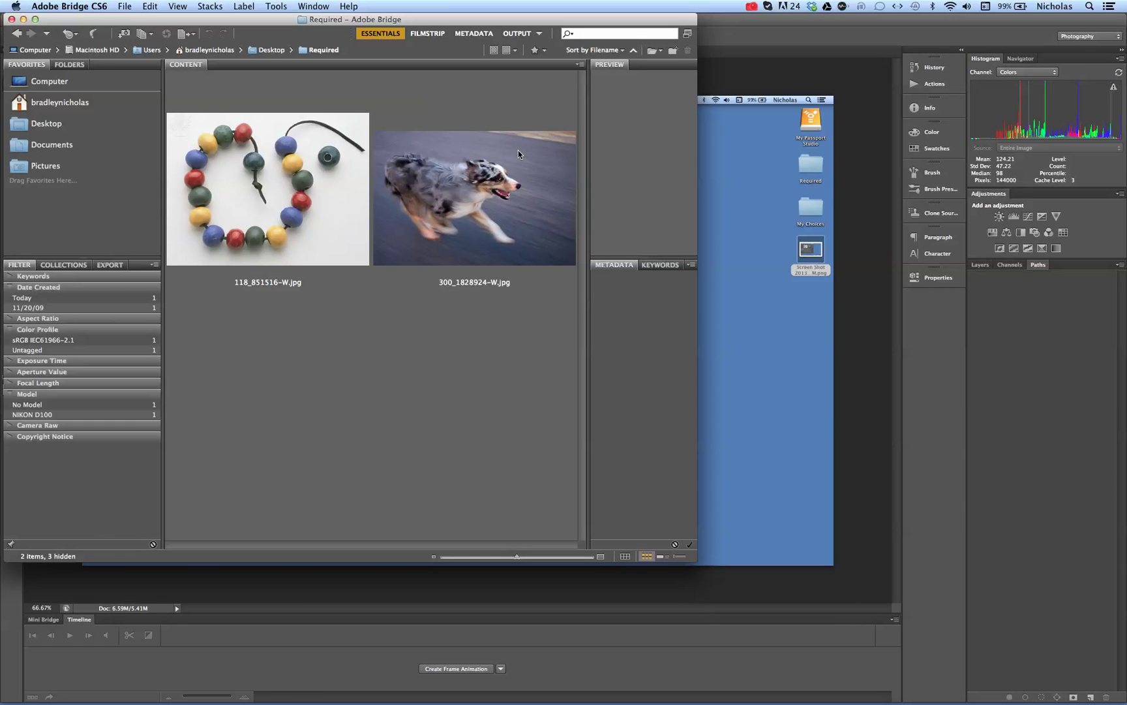
{"action": "left_click", "coordinate": [16, 34]}
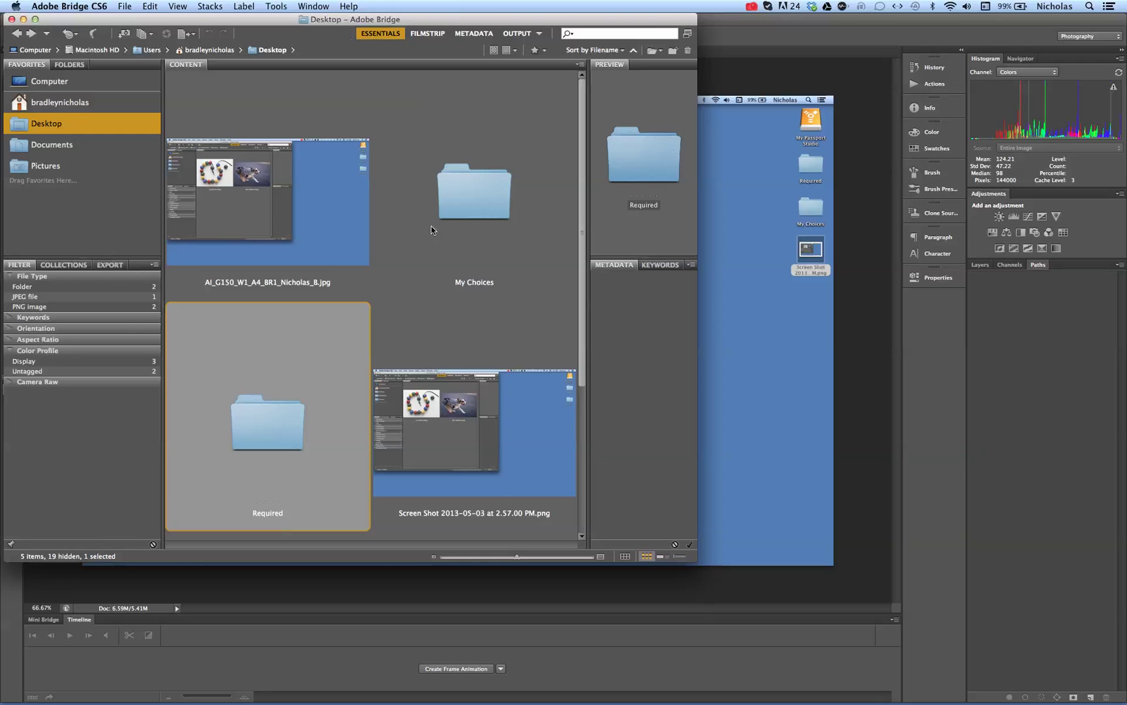
{"action": "double_click", "coordinate": [477, 203]}
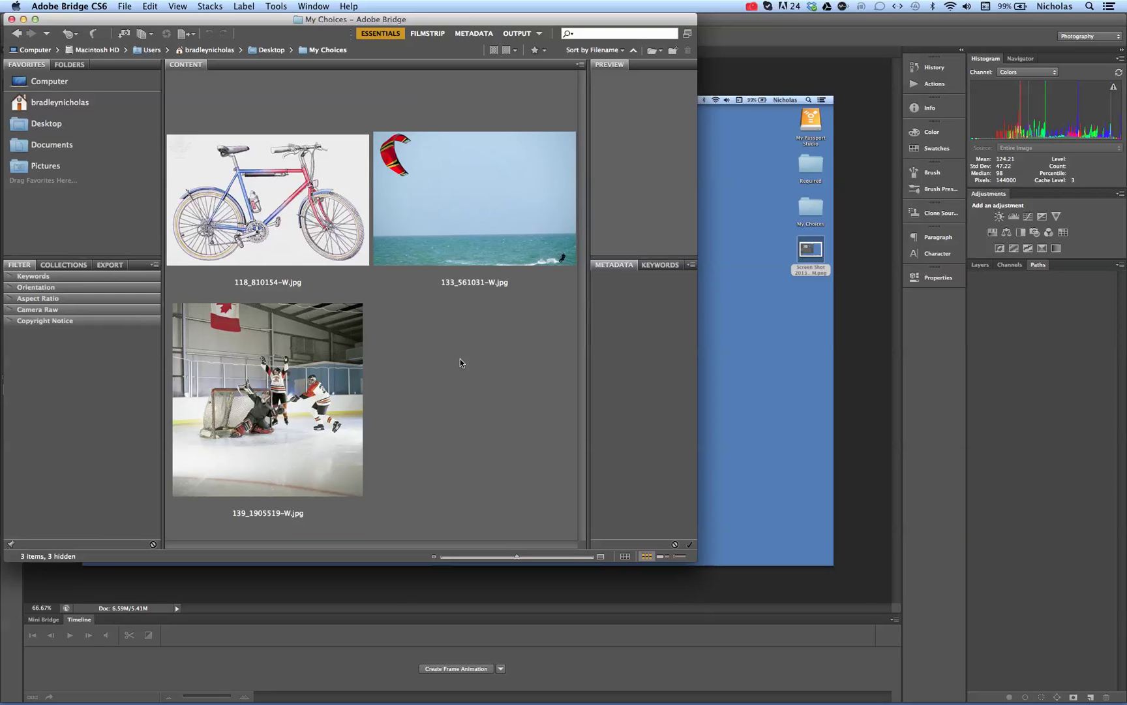
Step: Start saving the second screenshot as a new file in JPEG format
{"action": "left_click", "coordinate": [715, 391]}
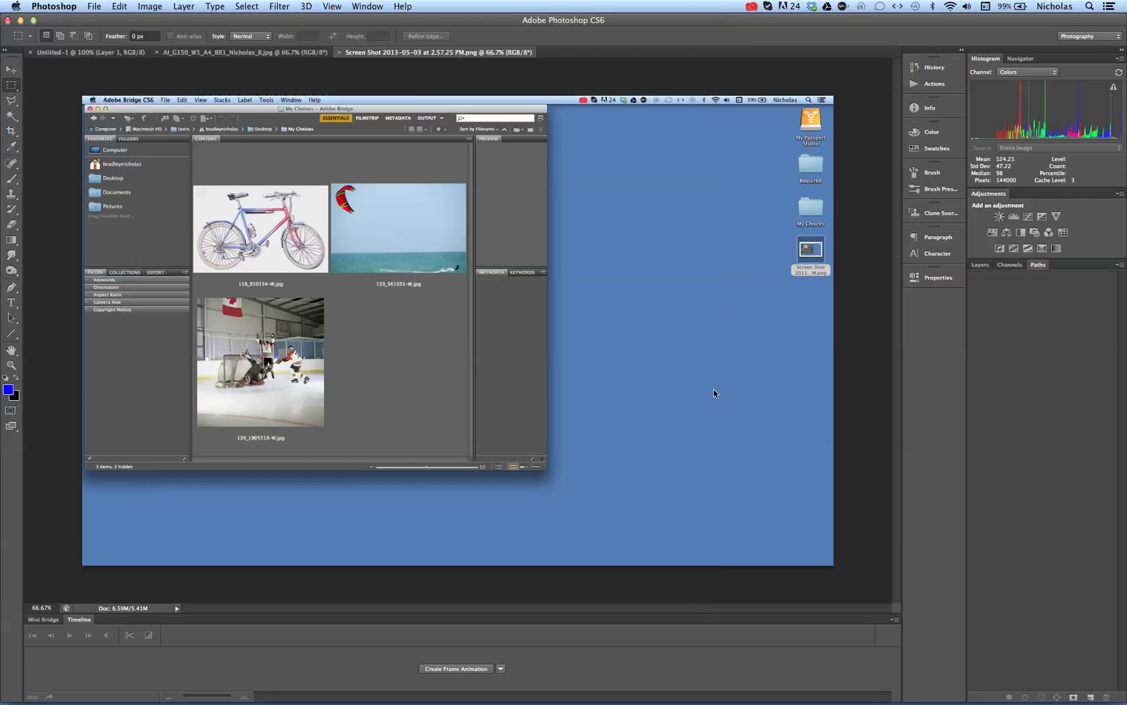
{"action": "left_click", "coordinate": [93, 7]}
{"action": "mouse_move", "coordinate": [118, 7]}
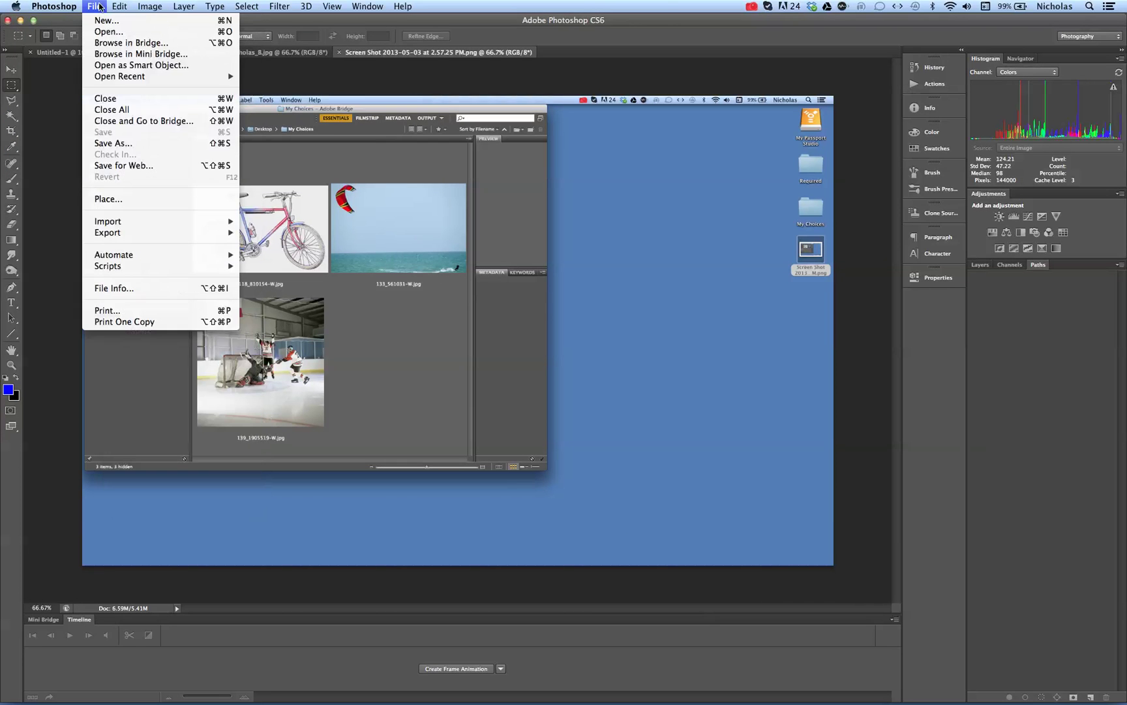
{"action": "left_click", "coordinate": [98, 7]}
{"action": "left_click", "coordinate": [98, 5]}
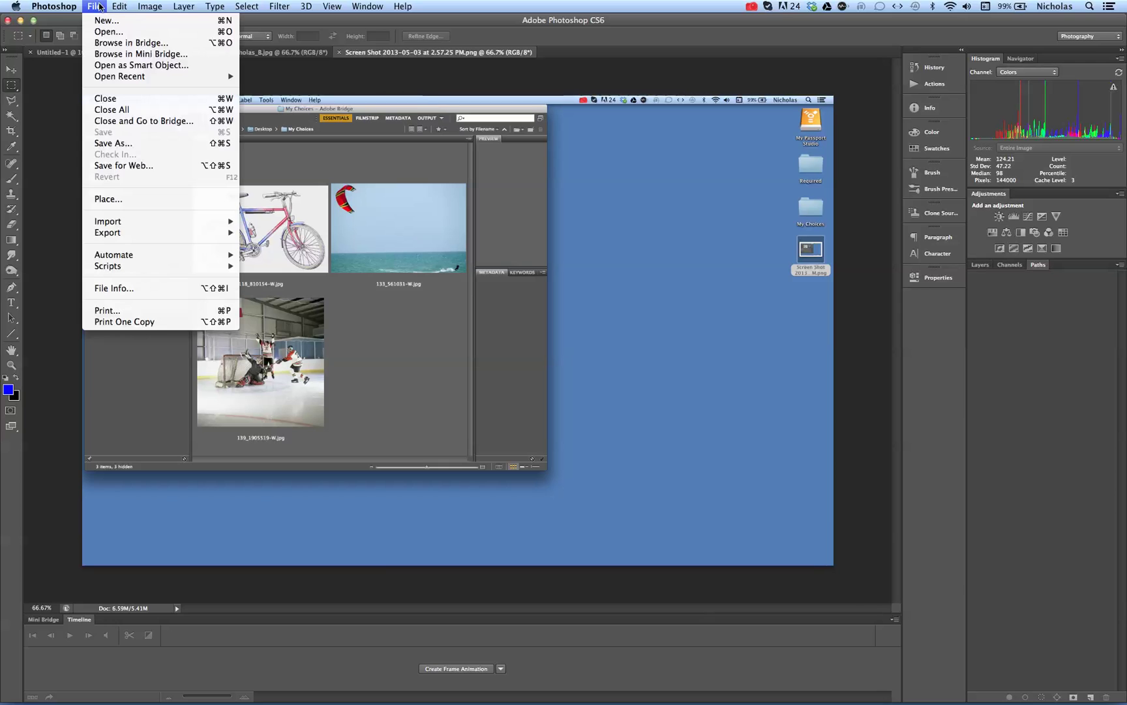
{"action": "left_click", "coordinate": [107, 146]}
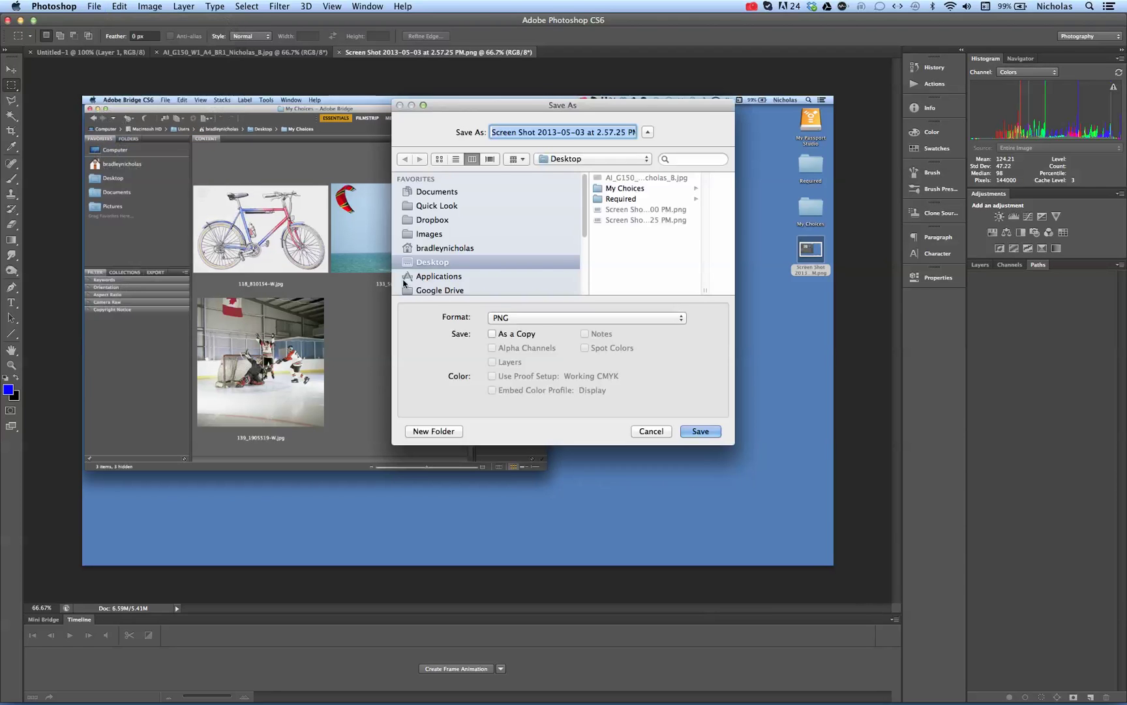
{"action": "left_click", "coordinate": [535, 323]}
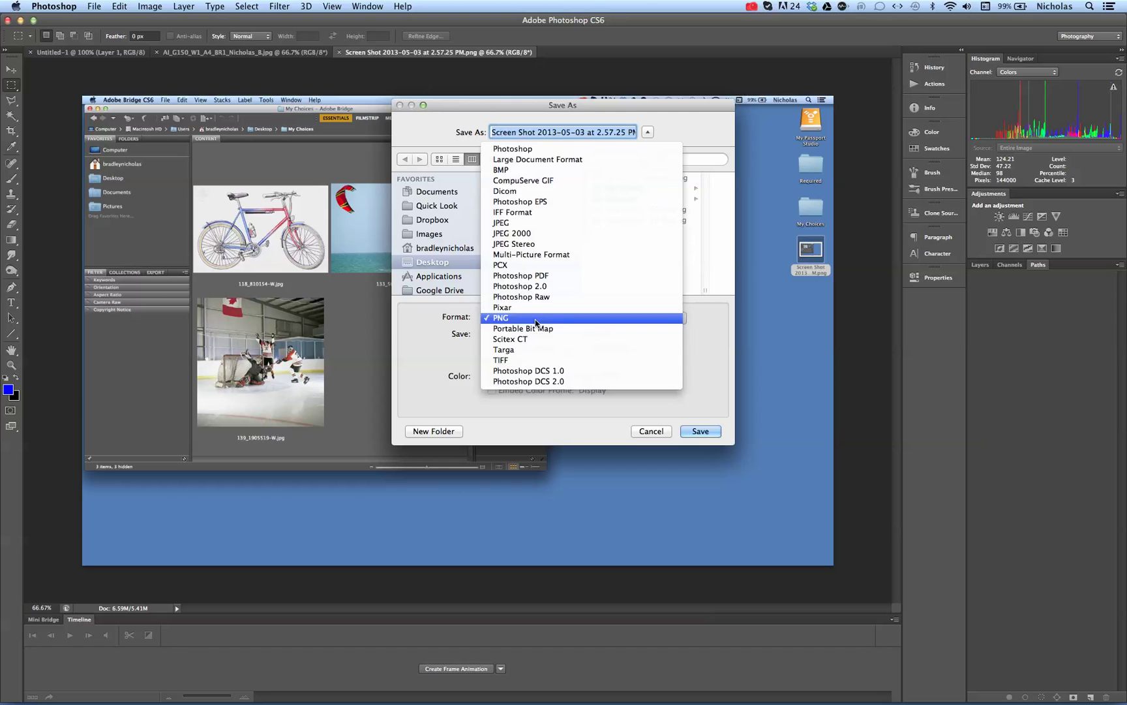
{"action": "left_click", "coordinate": [514, 224]}
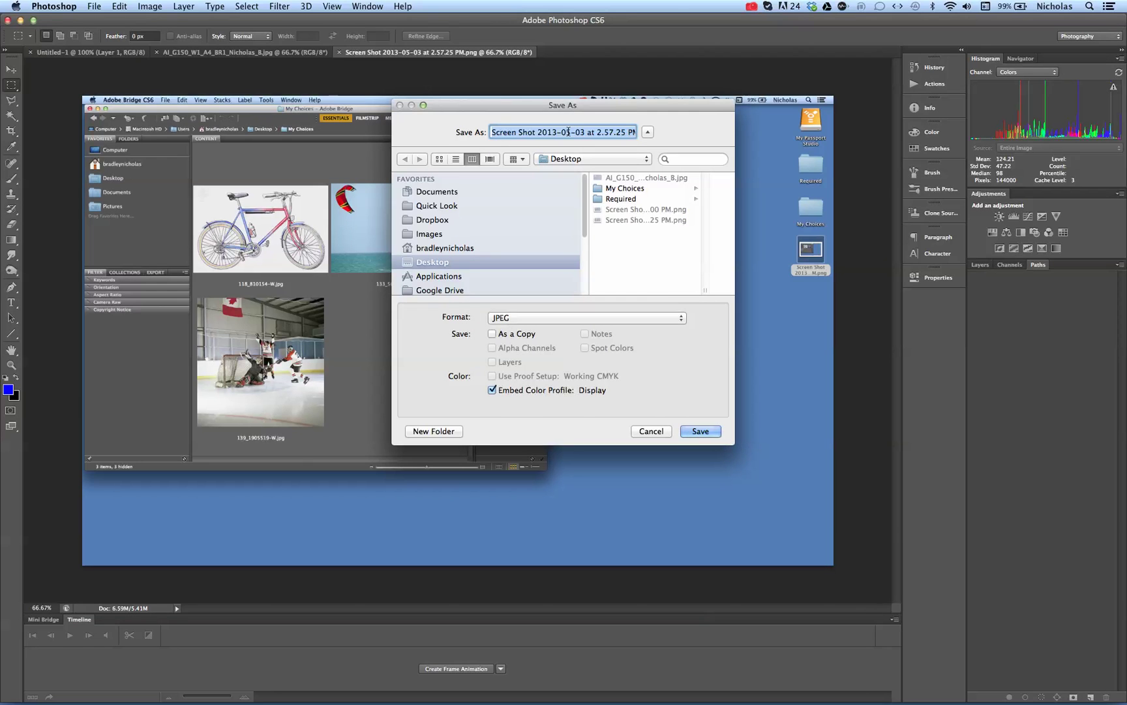
Step: Name it AI_G150_W1_A4_BR2 plus the student's last name and initial, and save the JPEG
{"action": "type", "text": "AI_G150_W1_A4_BR1_LastName_FirstInitial.jpg"}
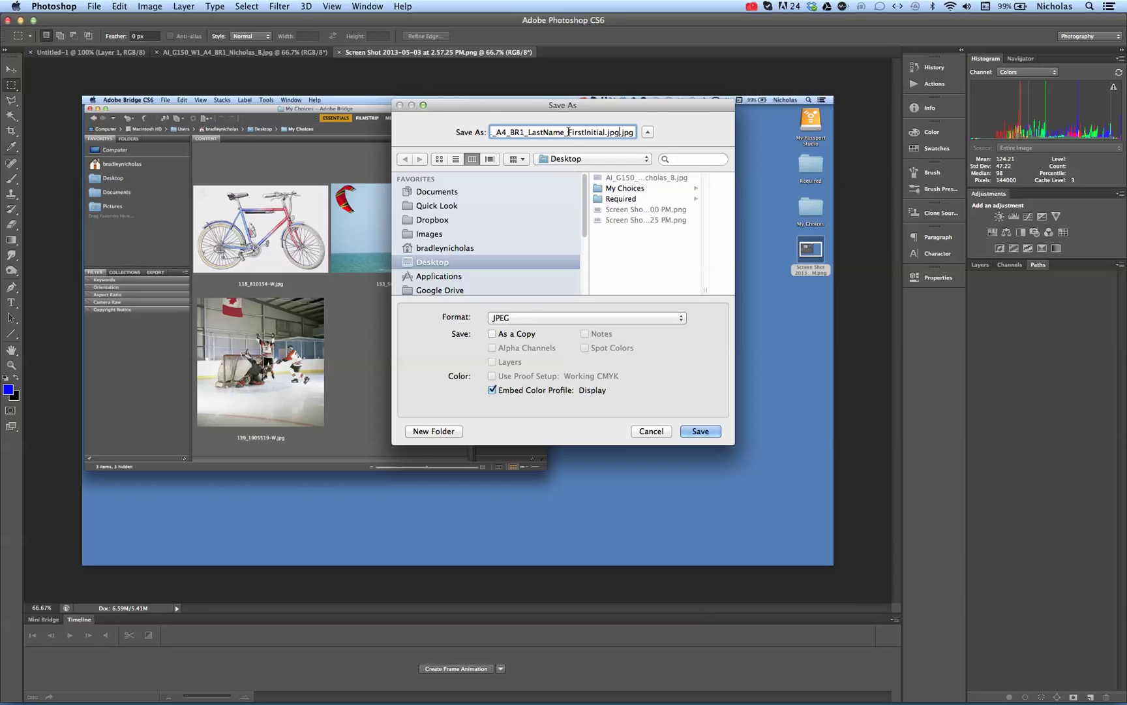
{"action": "key", "text": "BackSpace"}
{"action": "key", "text": "BackSpace"}
{"action": "key", "text": "BackSpace"}
{"action": "key", "text": "BackSpace"}
{"action": "key", "text": "BackSpace"}
{"action": "key", "text": "BackSpace"}
{"action": "key", "text": "BackSpace"}
{"action": "key", "text": "BackSpace"}
{"action": "key", "text": "BackSpace"}
{"action": "key", "text": "BackSpace"}
{"action": "key", "text": "BackSpace"}
{"action": "key", "text": "BackSpace"}
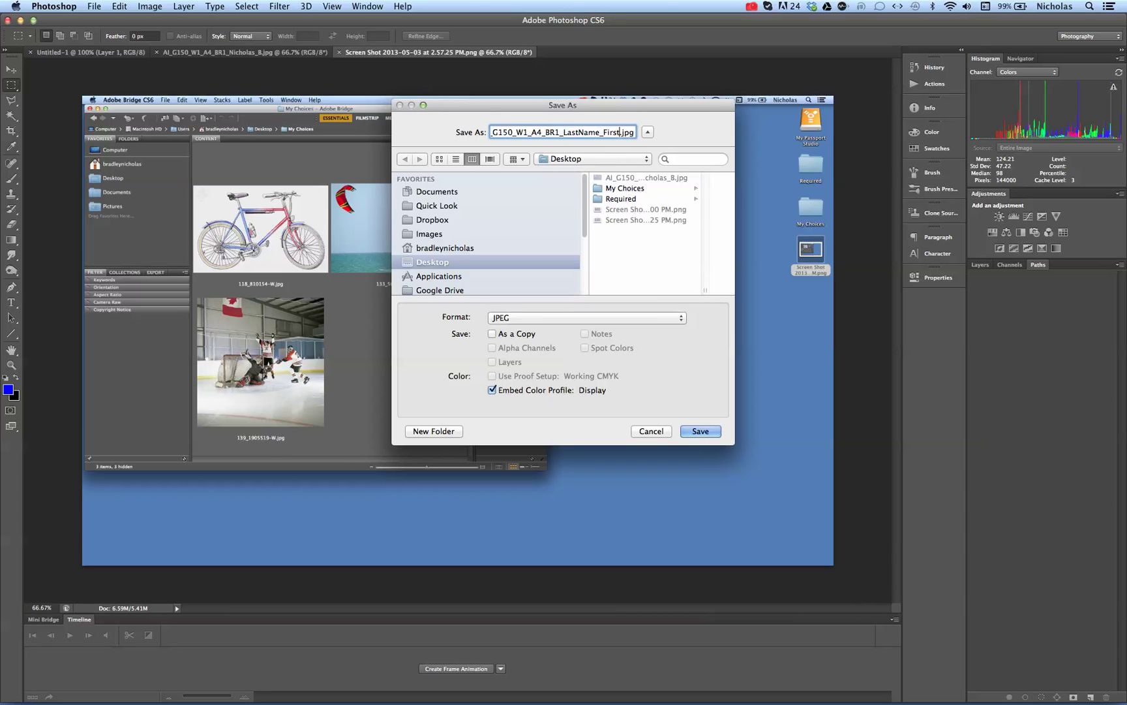
{"action": "key", "text": "BackSpace"}
{"action": "key", "text": "BackSpace"}
{"action": "key", "text": "BackSpace"}
{"action": "key", "text": "BackSpace"}
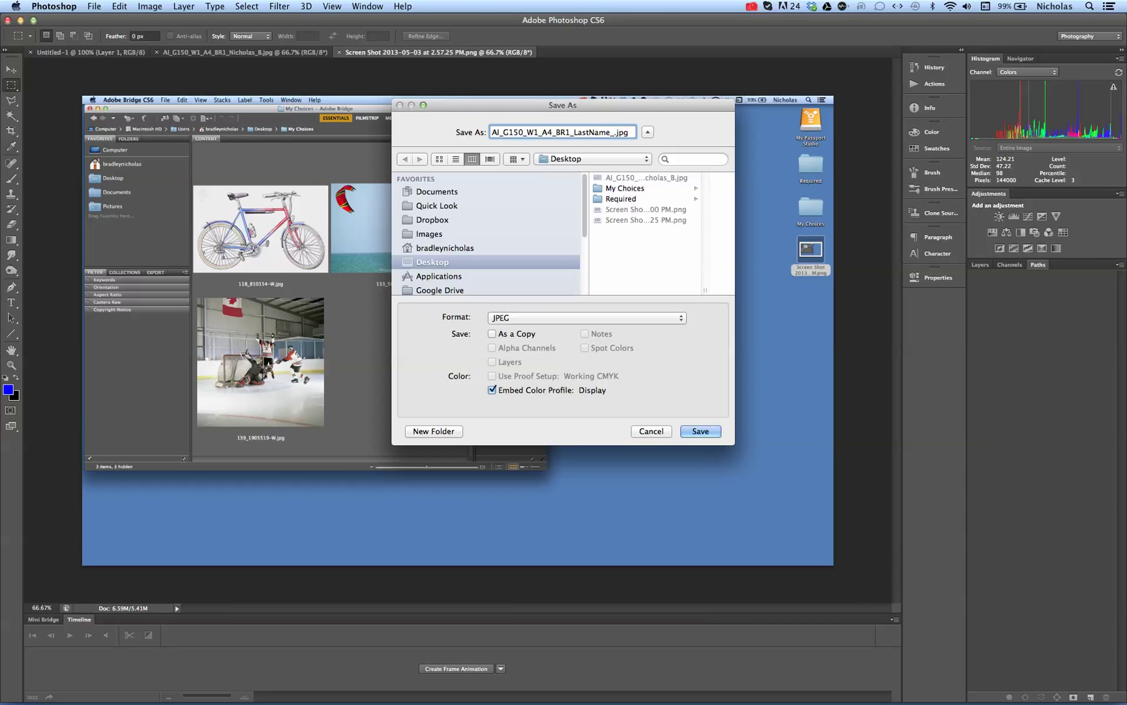
{"action": "type", "text": "B"}
{"action": "key", "text": "BackSpace"}
{"action": "key", "text": "BackSpace"}
{"action": "key", "text": "BackSpace"}
{"action": "key", "text": "BackSpace"}
{"action": "key", "text": "BackSpace"}
{"action": "key", "text": "BackSpace"}
{"action": "key", "text": "BackSpace"}
{"action": "key", "text": "BackSpace"}
{"action": "type", "text": "Nicholas"}
{"action": "key", "text": "BackSpace"}
{"action": "type", "text": "2"}
{"action": "key", "text": "Return"}
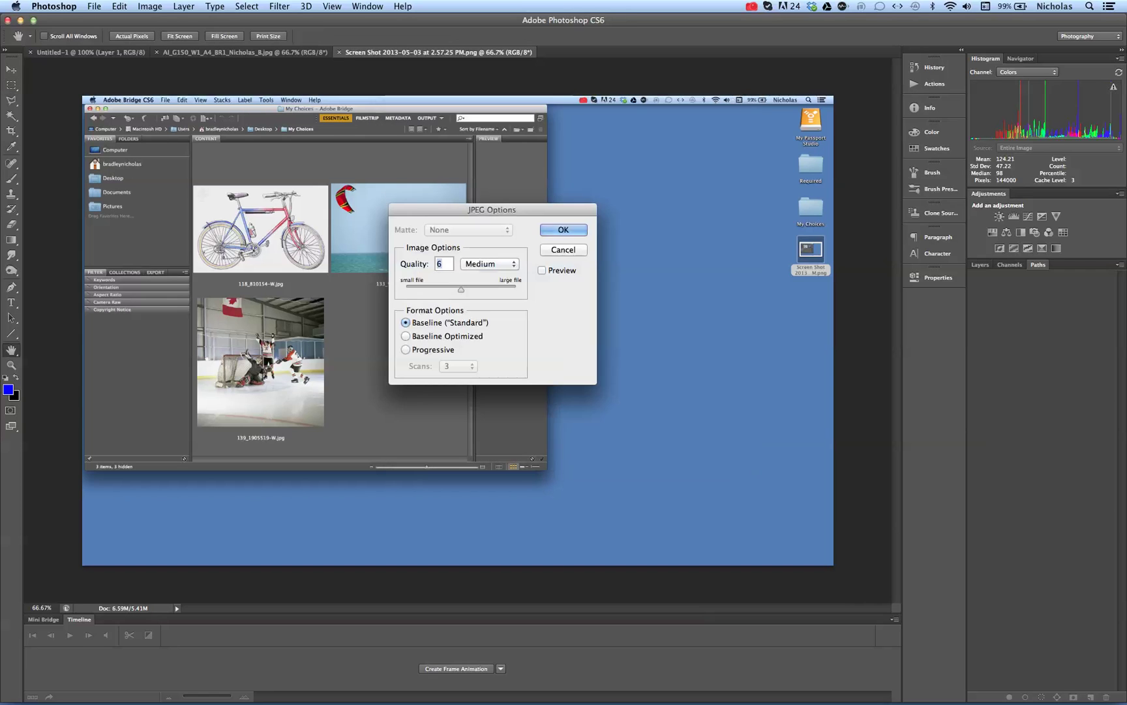
{"action": "key", "text": "Return"}
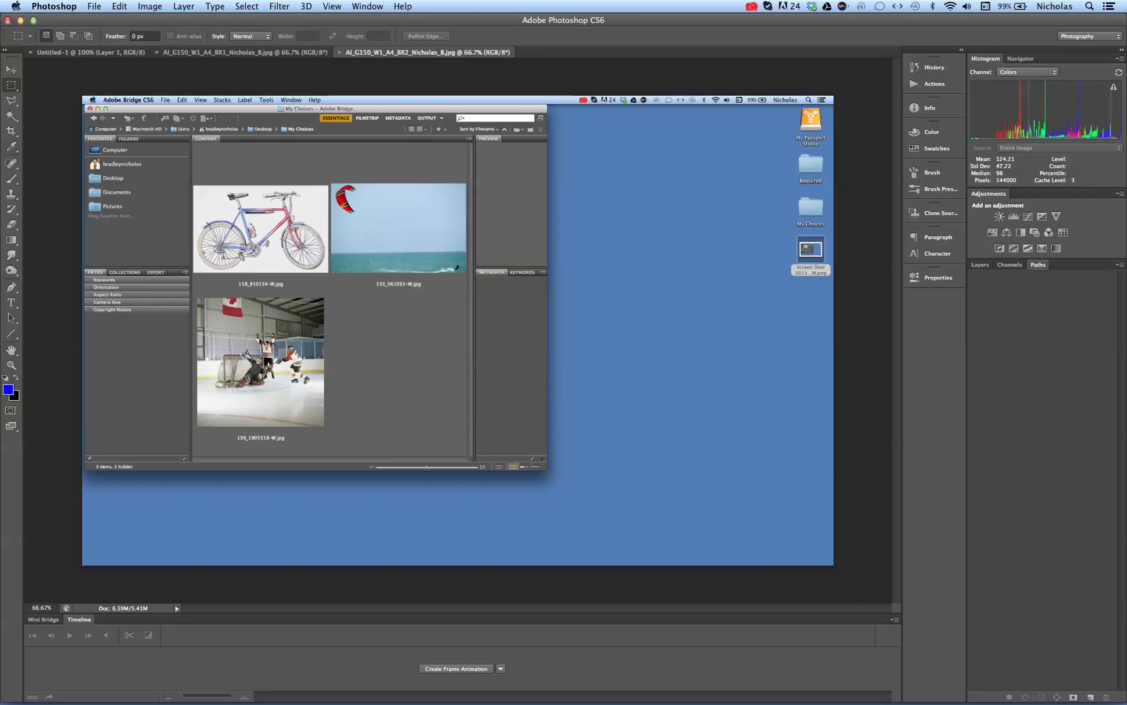